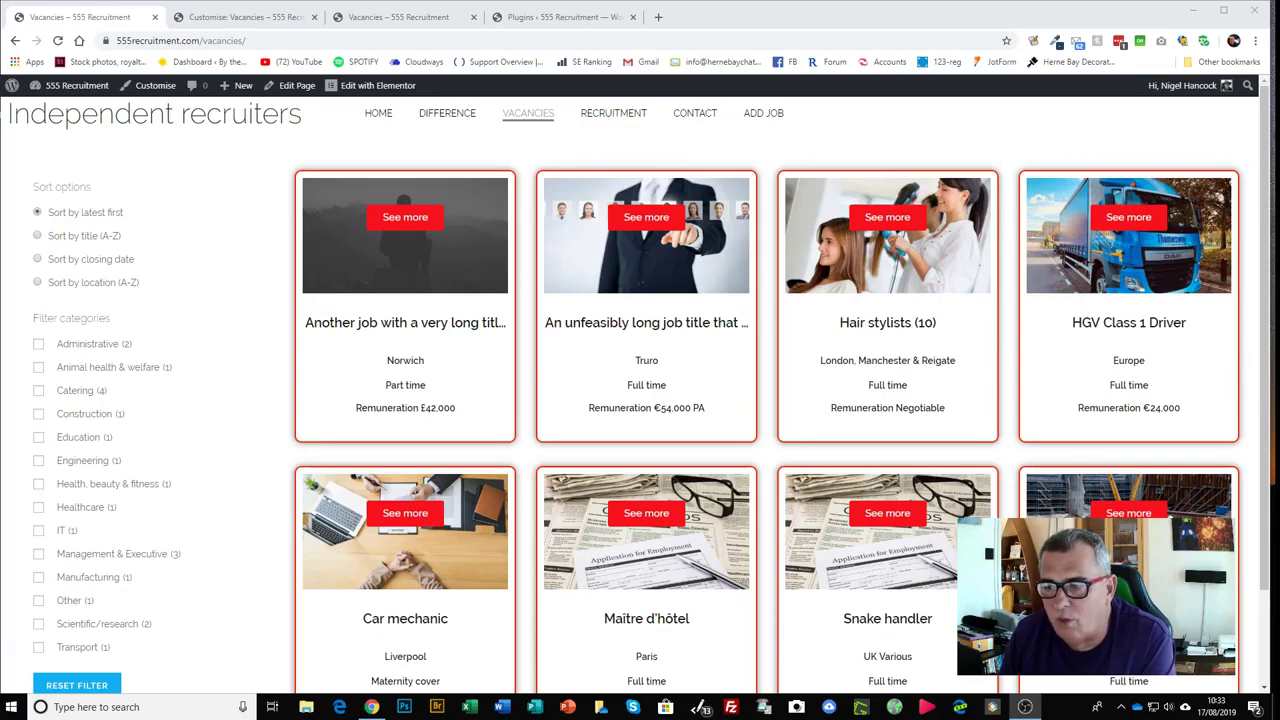
Filter the vacancies to the Administrative category, then clear that filter again
scroll(250, 437, down, 1)
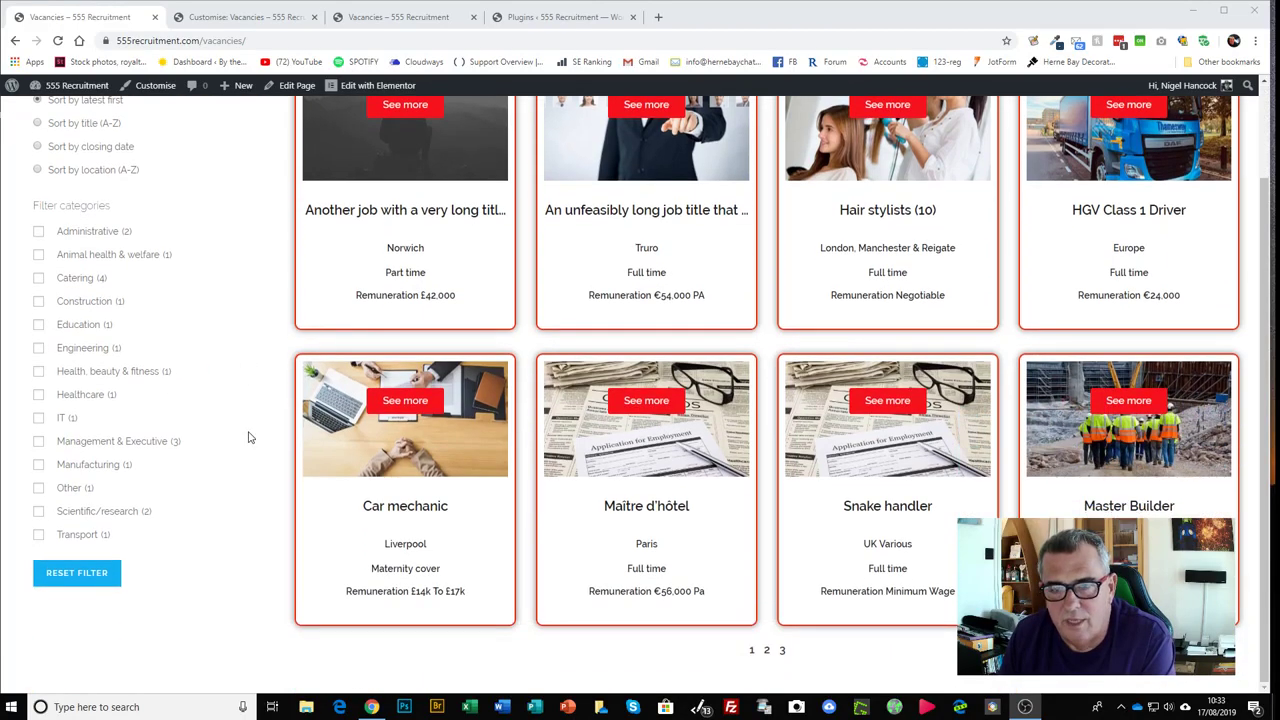
scroll(250, 437, up, 1)
scroll(247, 405, down, 1)
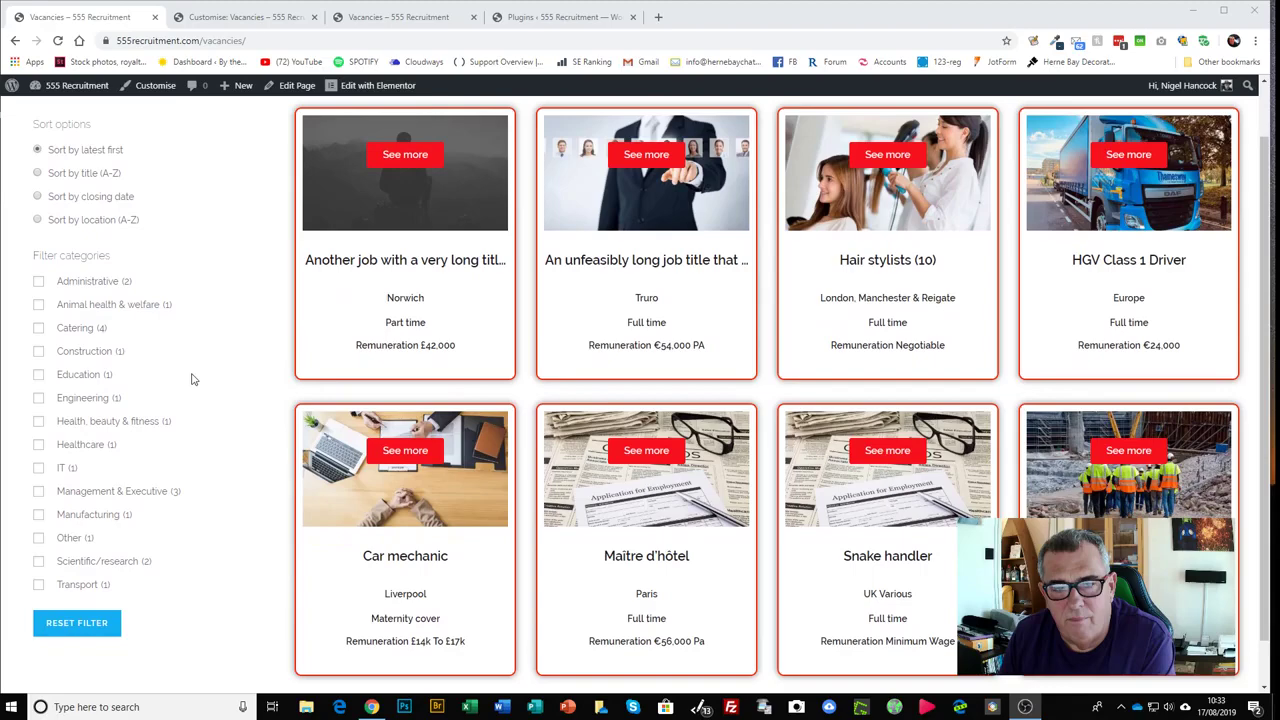
click(39, 281)
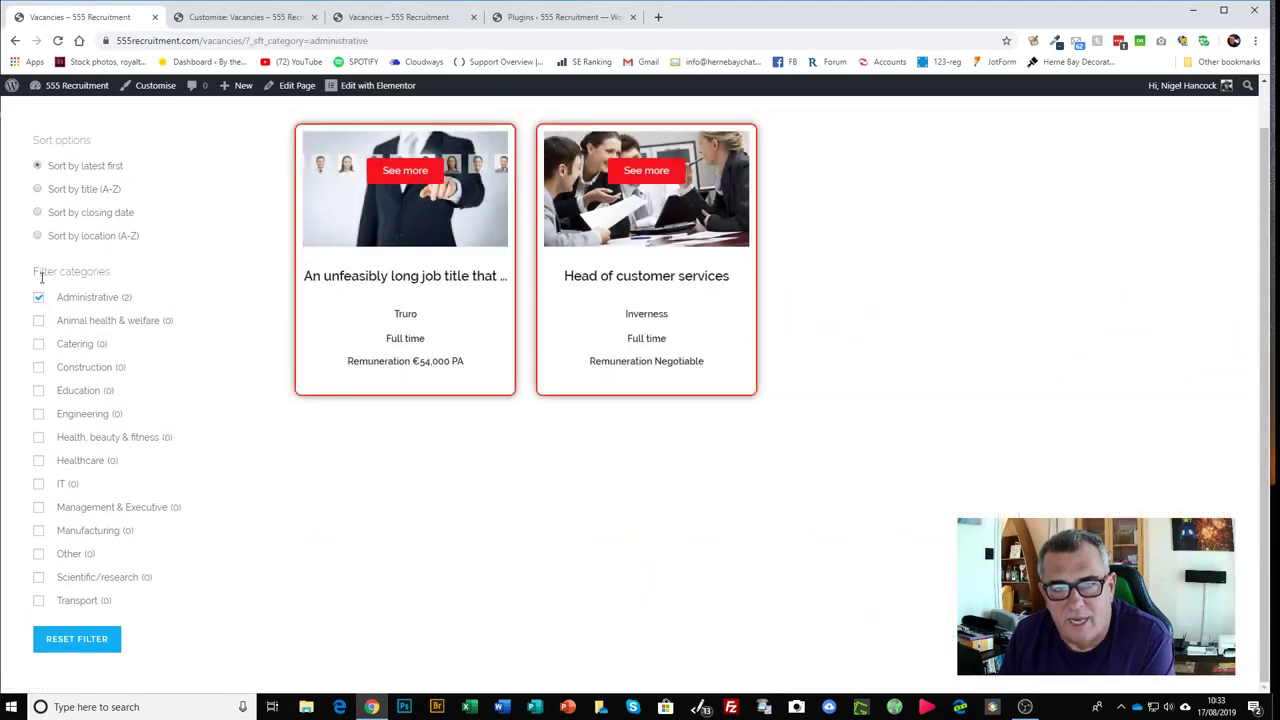
click(95, 640)
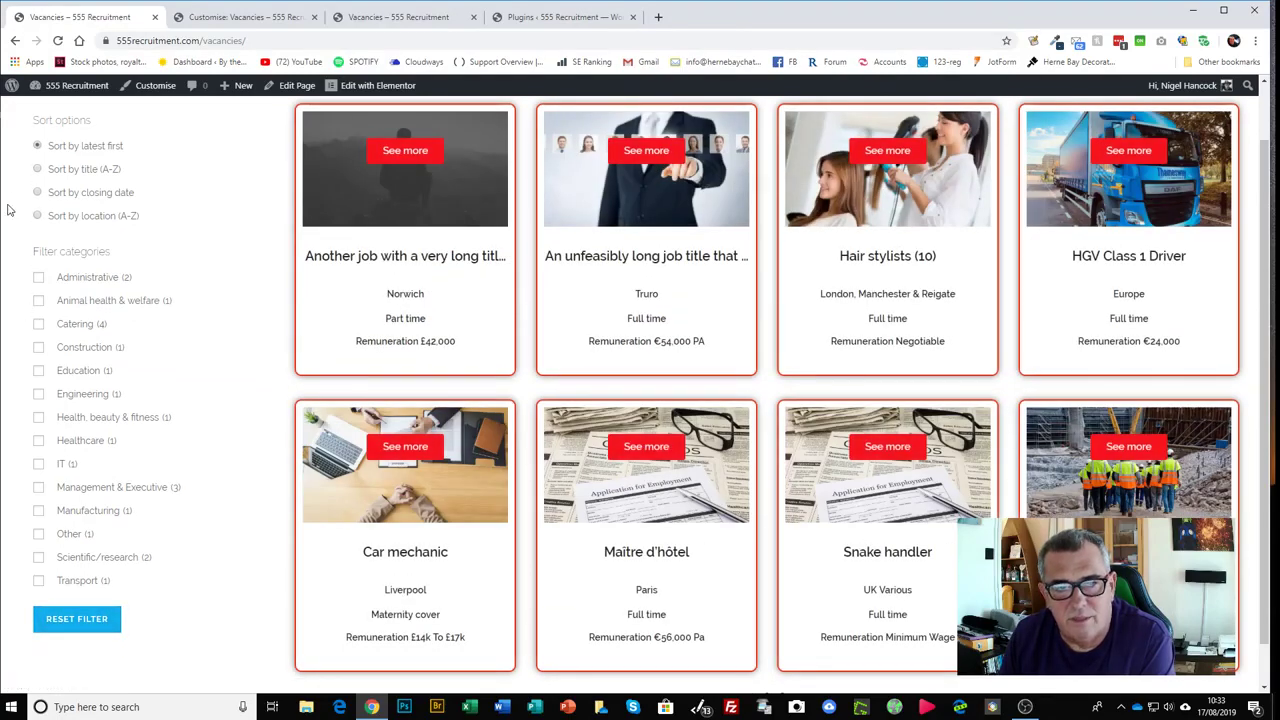
Sort the vacancies by title (A-Z), reset the filters, and open the Installed Plugins page
click(38, 170)
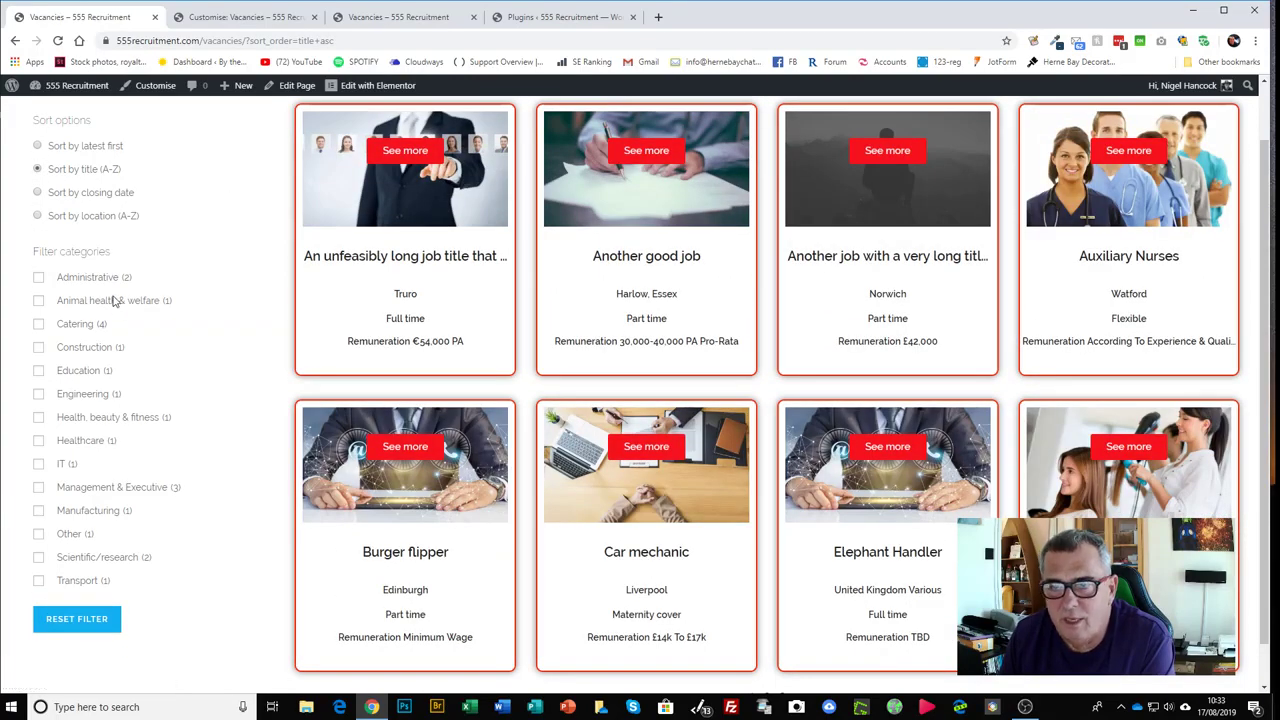
click(88, 619)
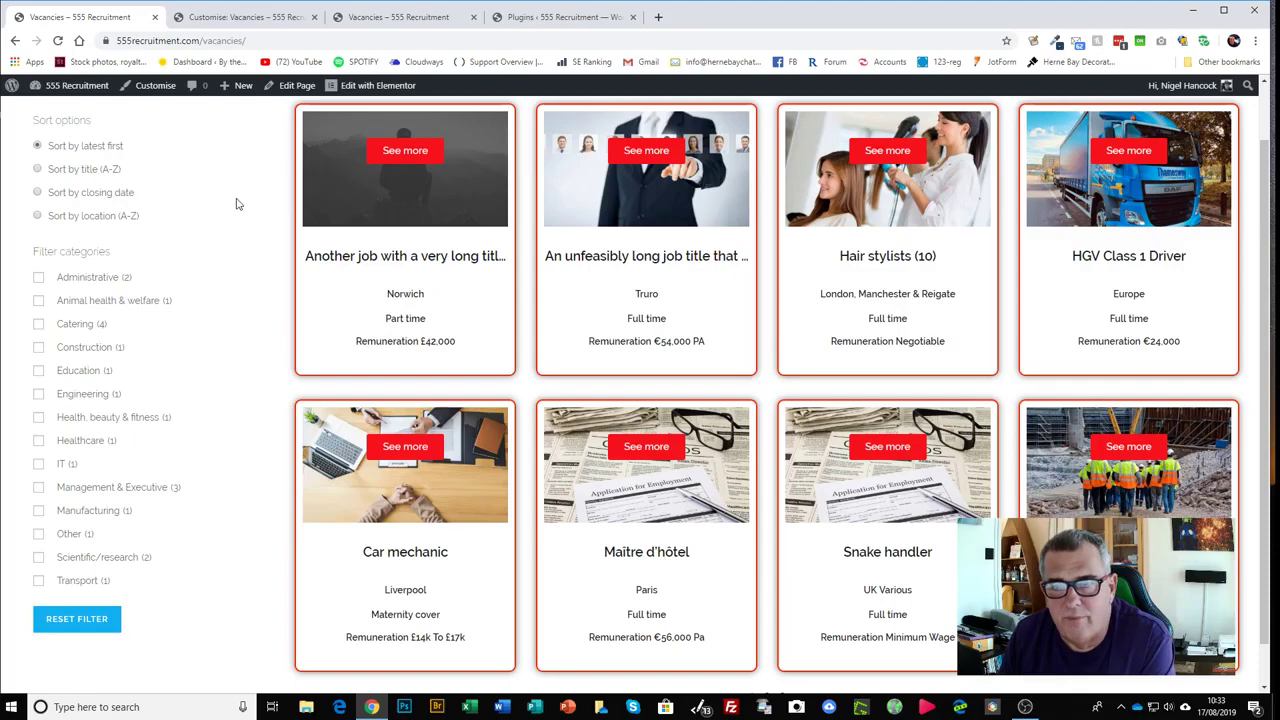
scroll(265, 225, up, 1)
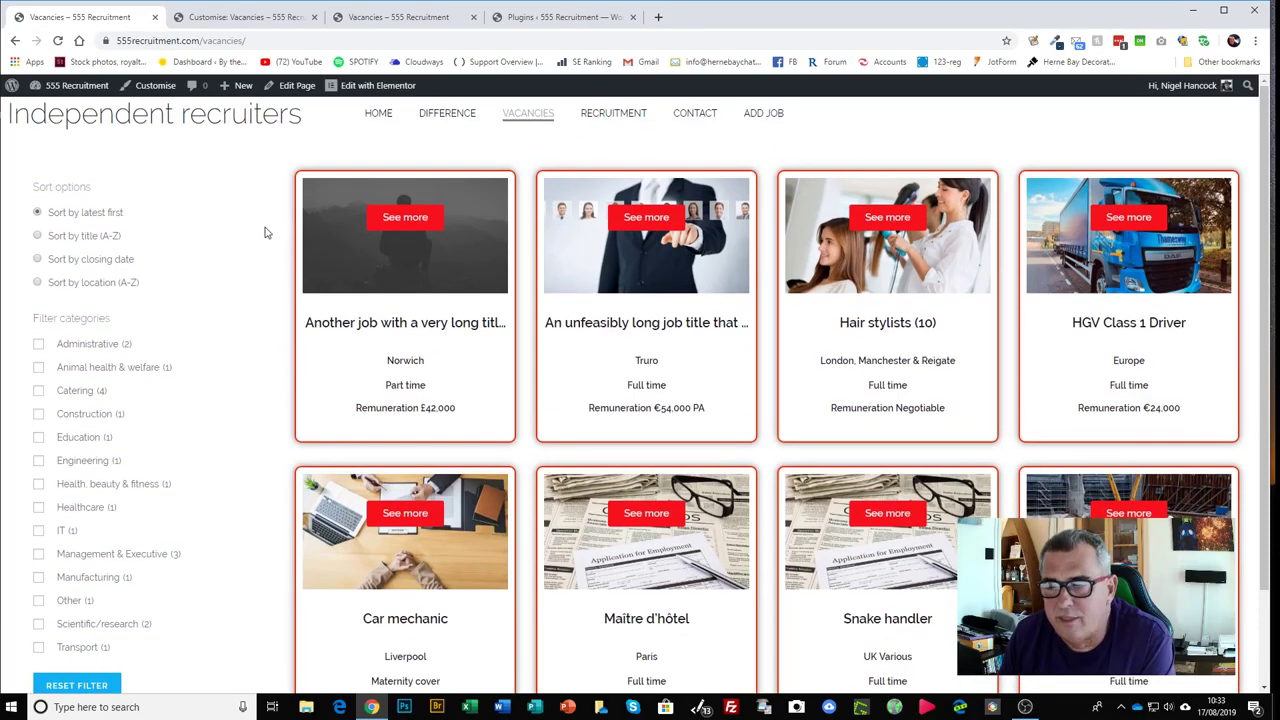
click(562, 22)
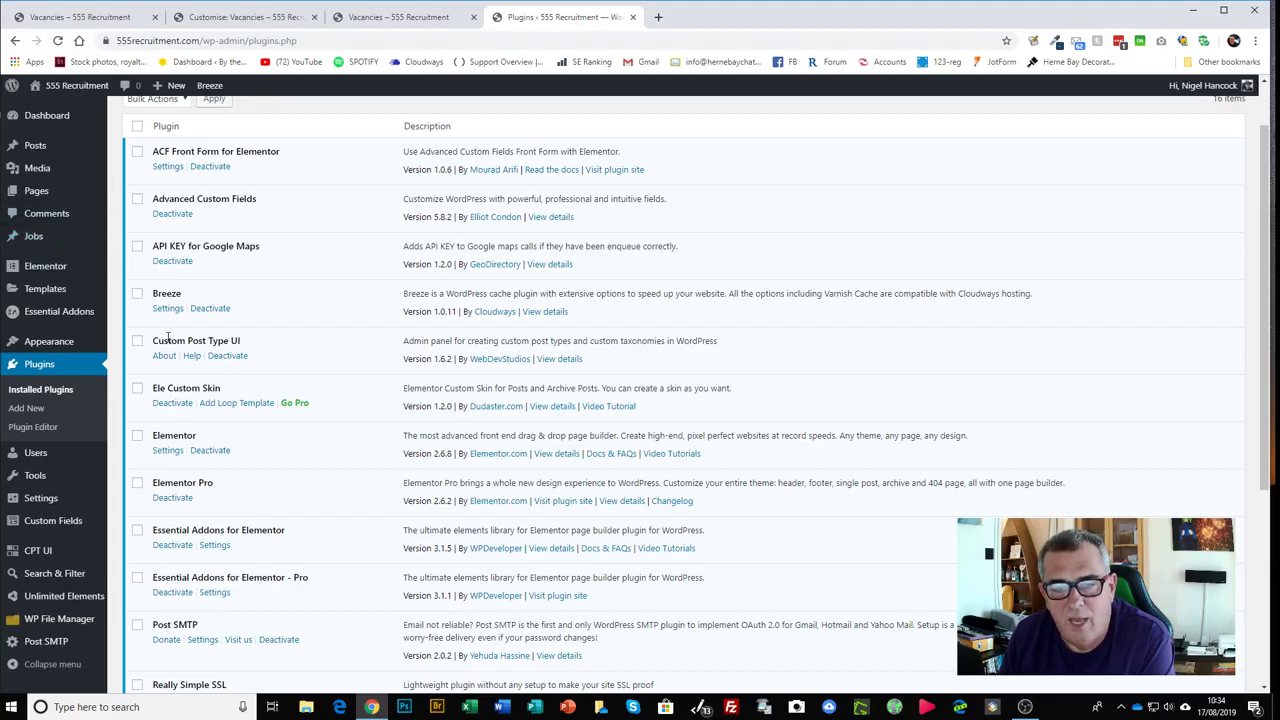
scroll(170, 330, down, 1)
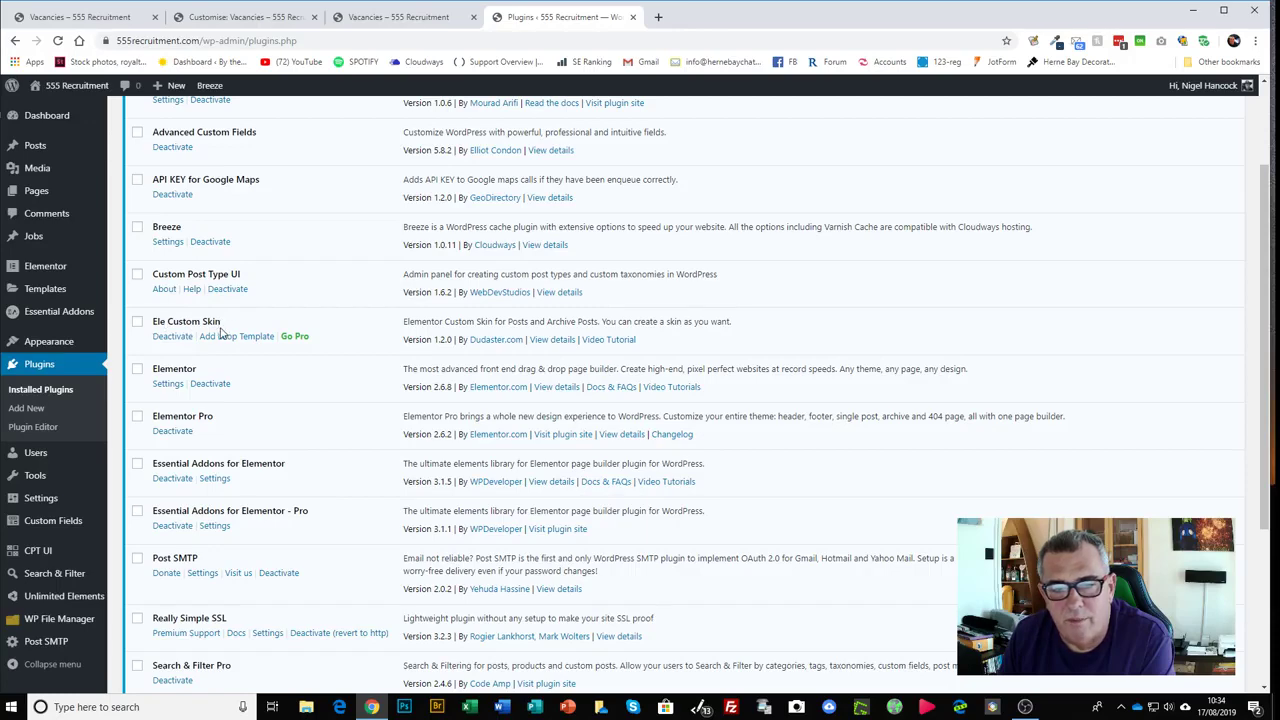
scroll(214, 320, down, 1)
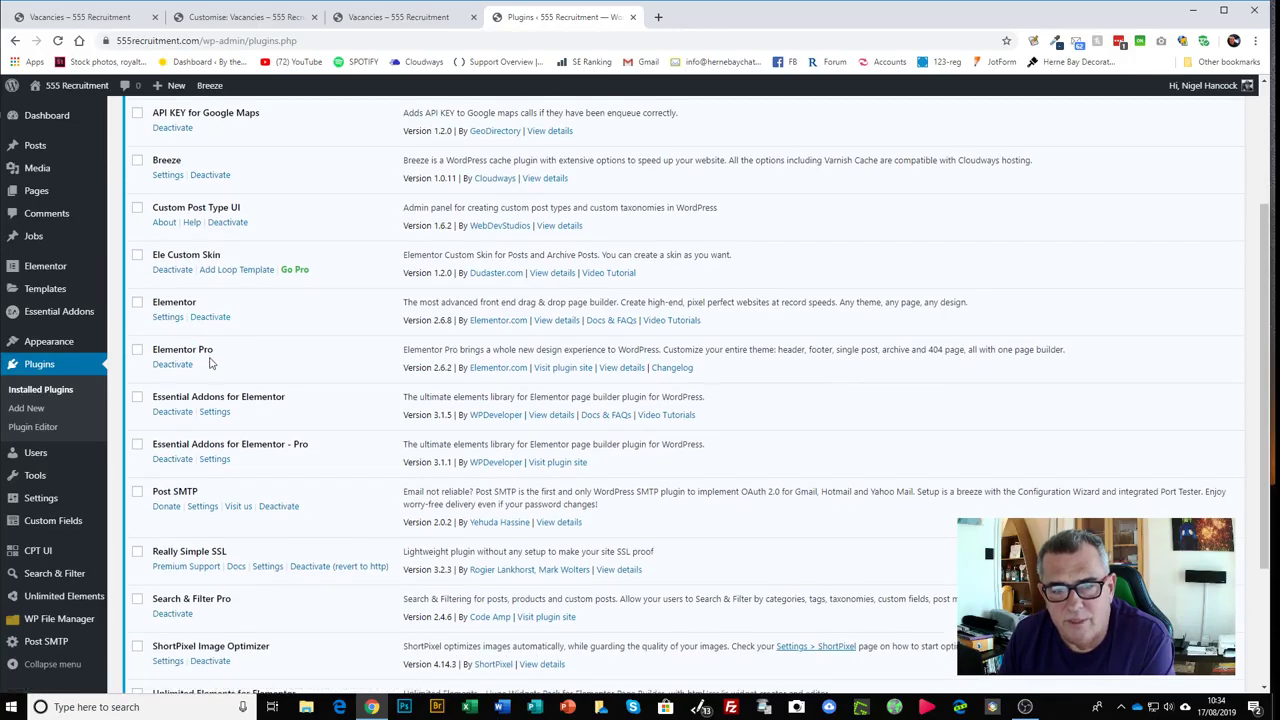
scroll(214, 305, down, 3)
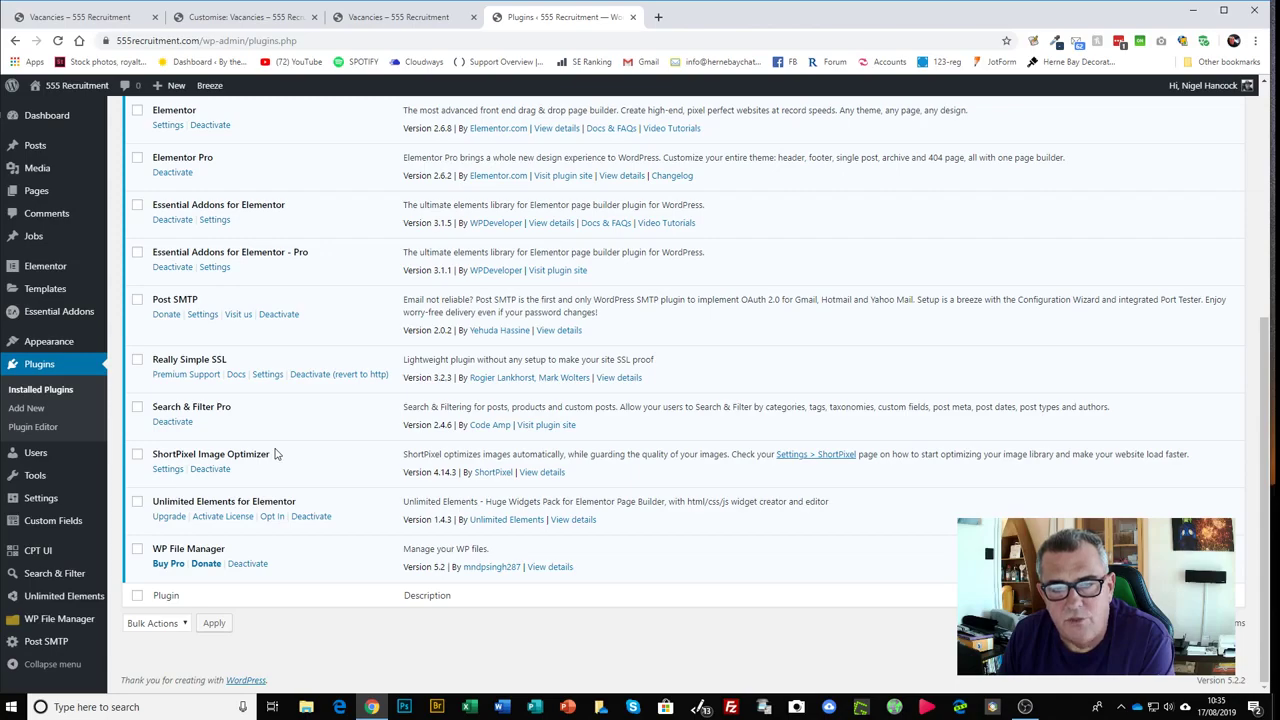
scroll(277, 454, up, 5)
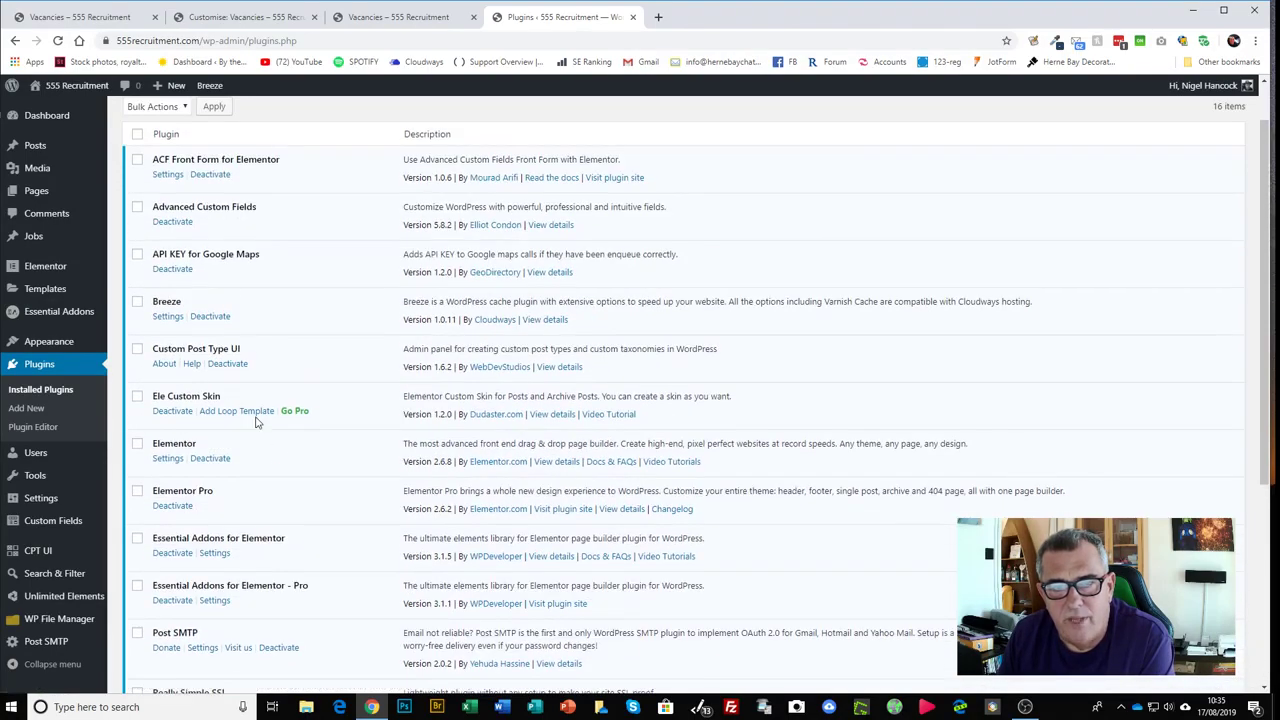
Switch to the 'Vacancies – 555 Recruitment' tab, where job titles wrap in full
click(391, 18)
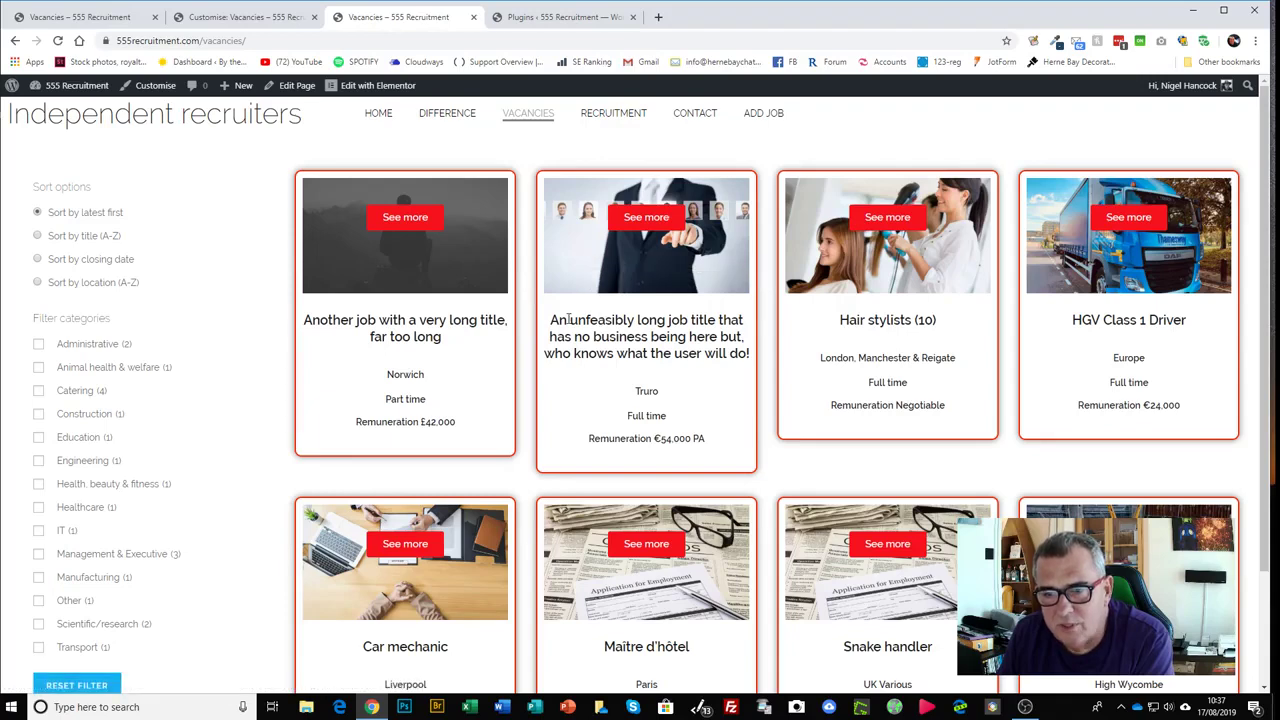
Highlight the second job card's full long title text
drag(550, 320, 744, 362)
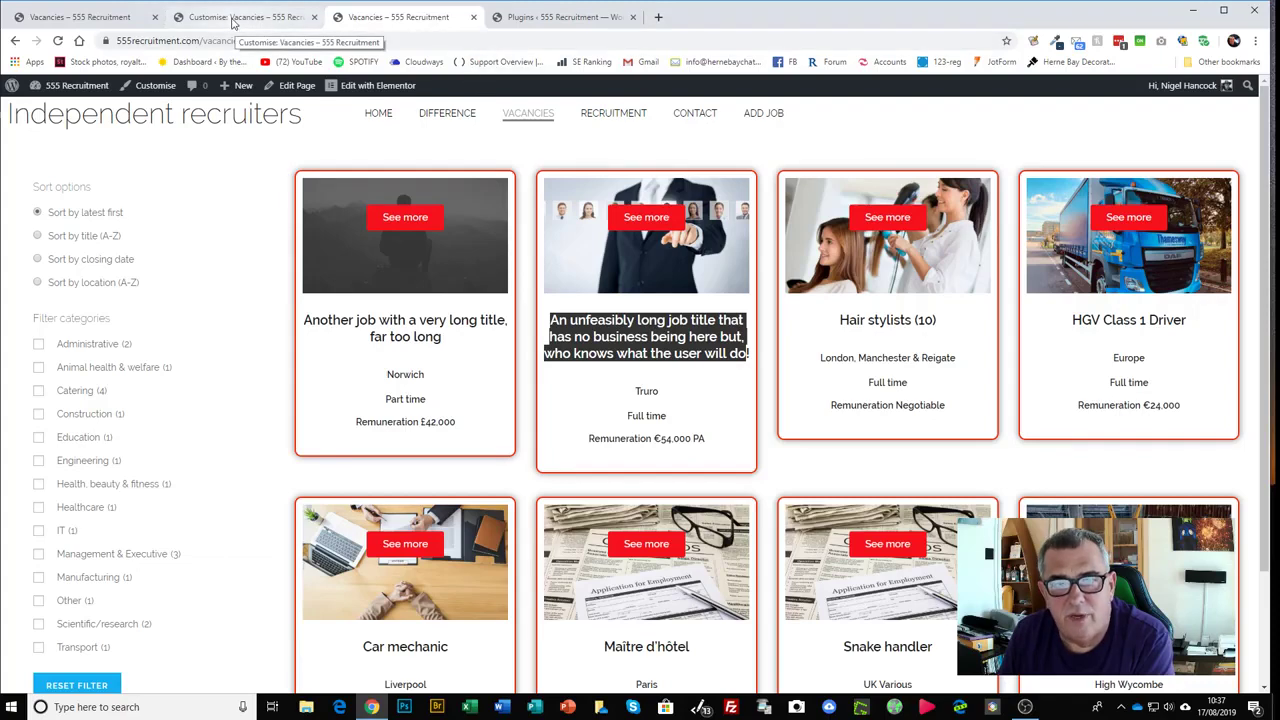
Switch to the 'Customise: Vacancies' tab showing the Additional CSS panel
click(233, 19)
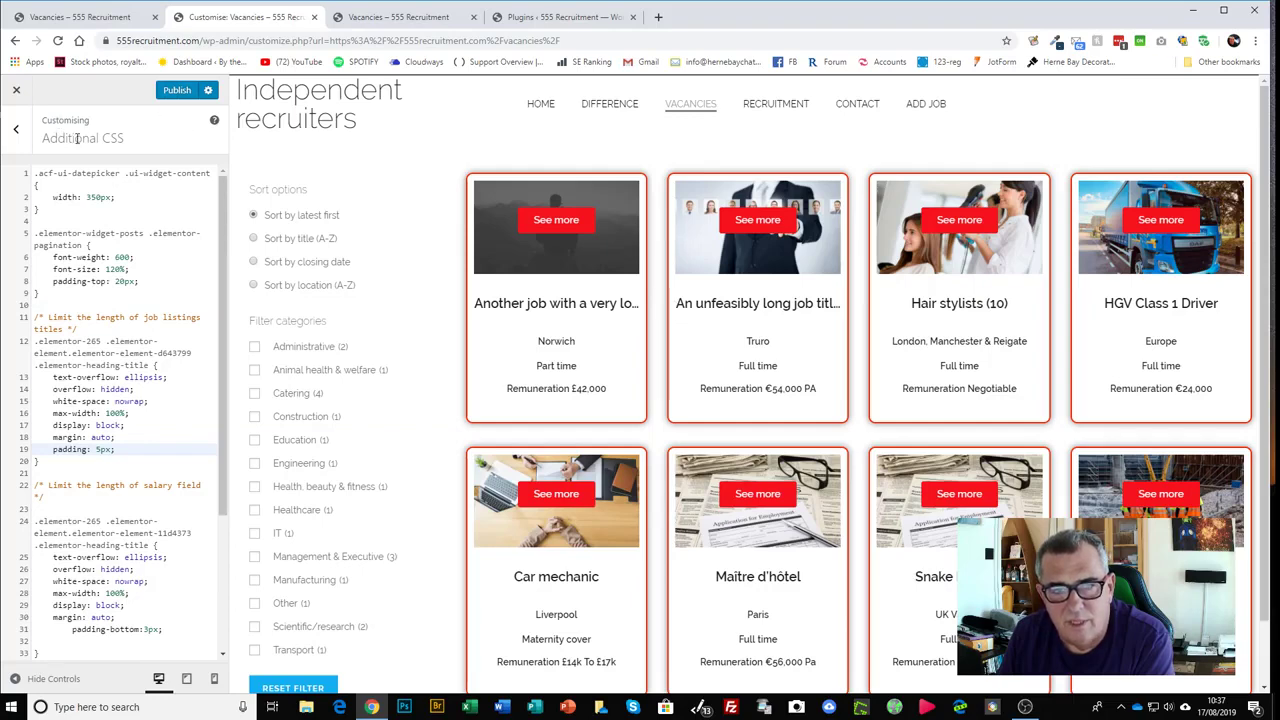
Select the job-title ellipsis rule in Additional CSS to reuse it for salary and location
scroll(105, 240, down, 1)
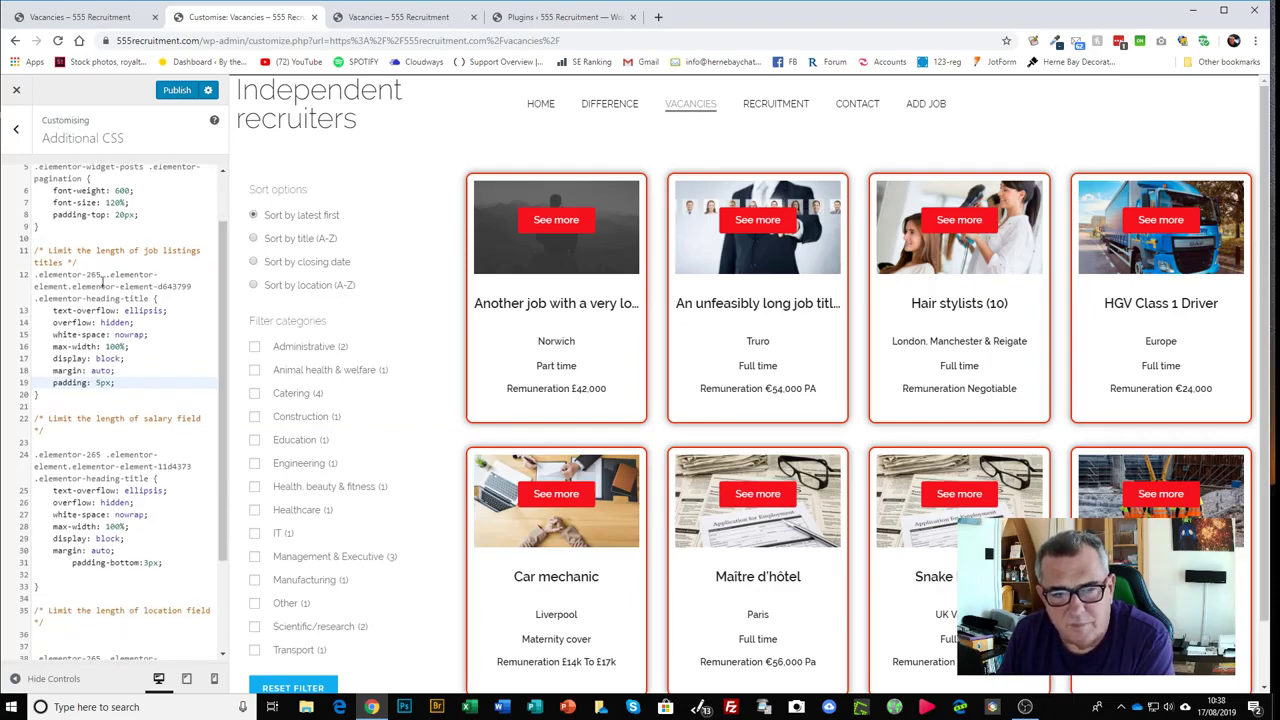
drag(37, 250, 138, 389)
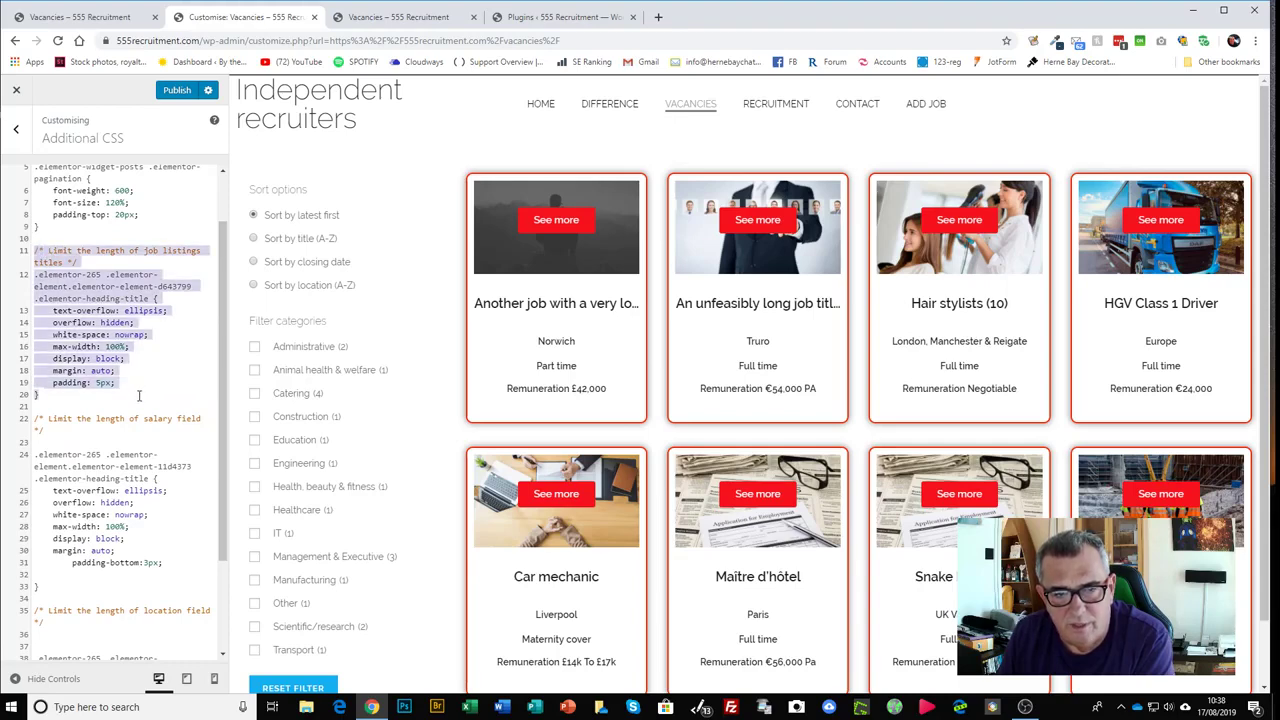
triple_click(88, 290)
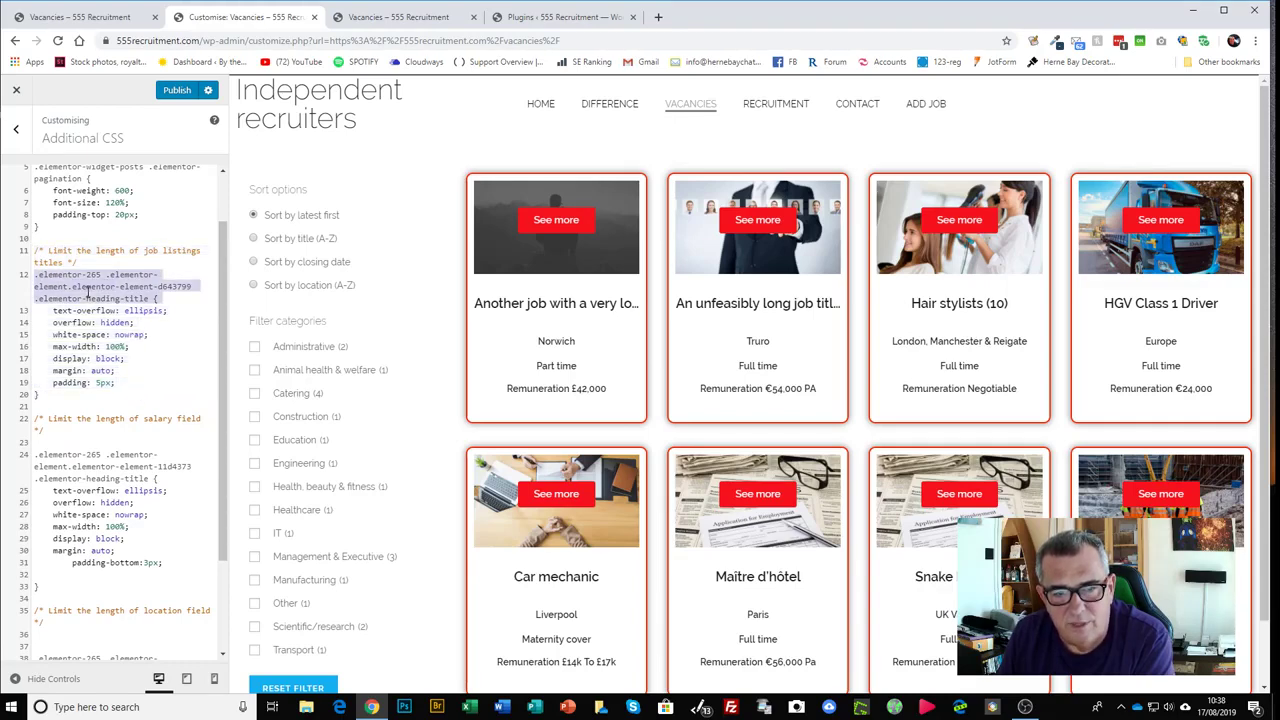
click(150, 298)
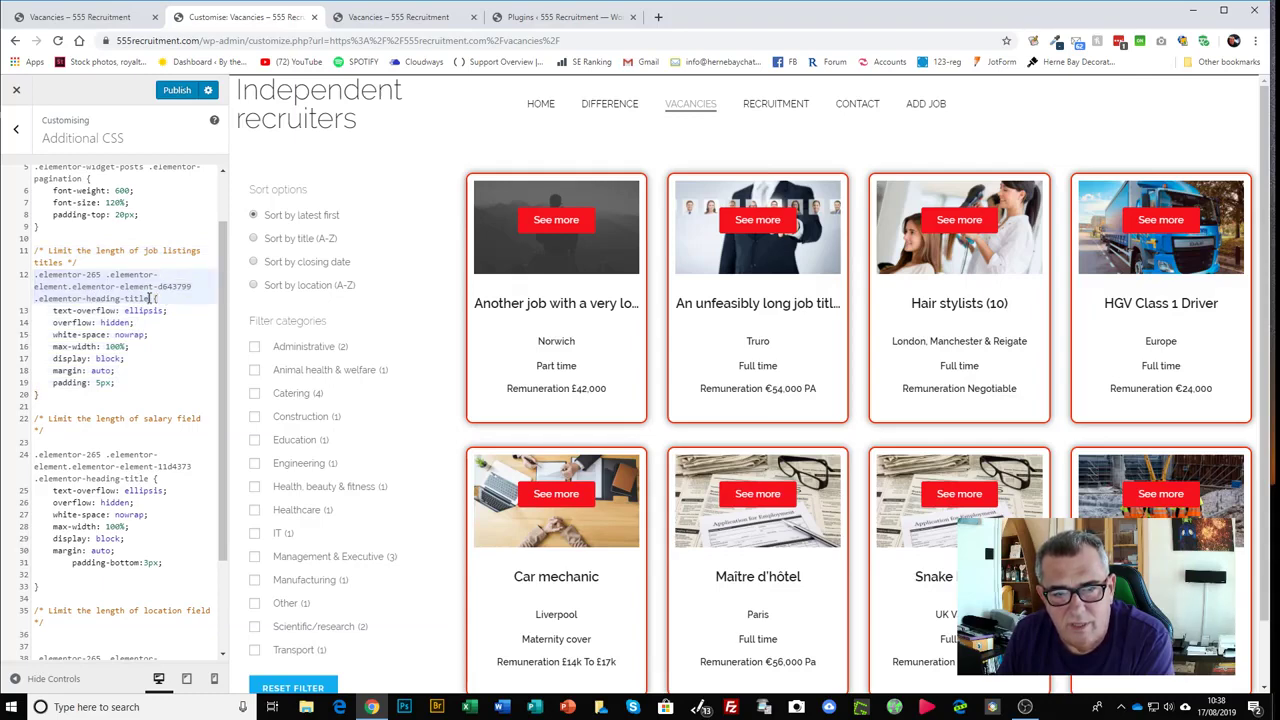
drag(150, 298, 33, 279)
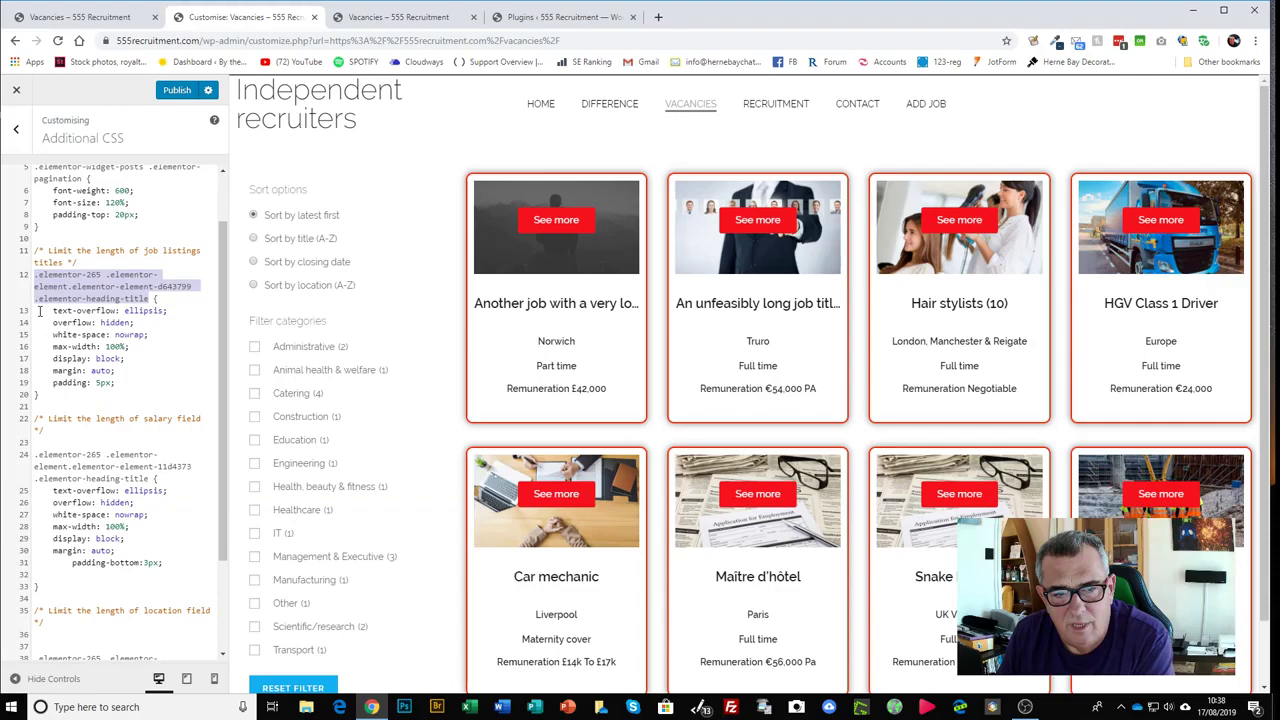
click(40, 311)
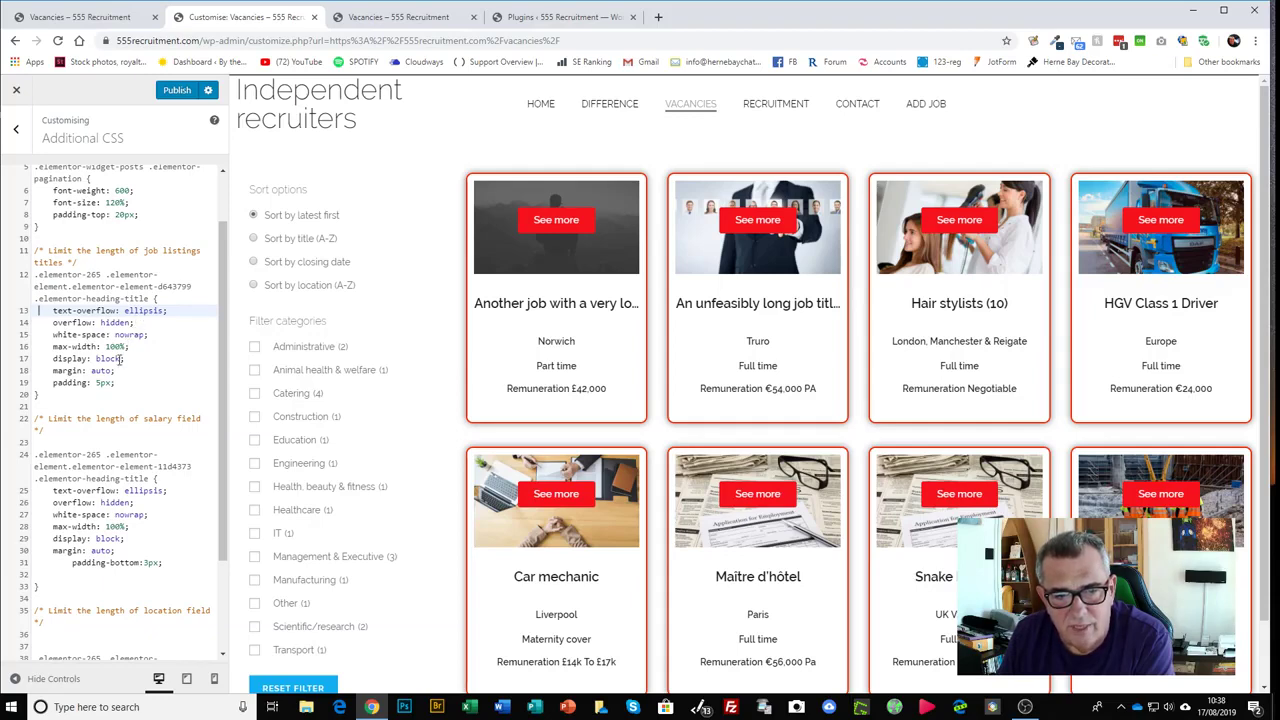
drag(123, 358, 55, 358)
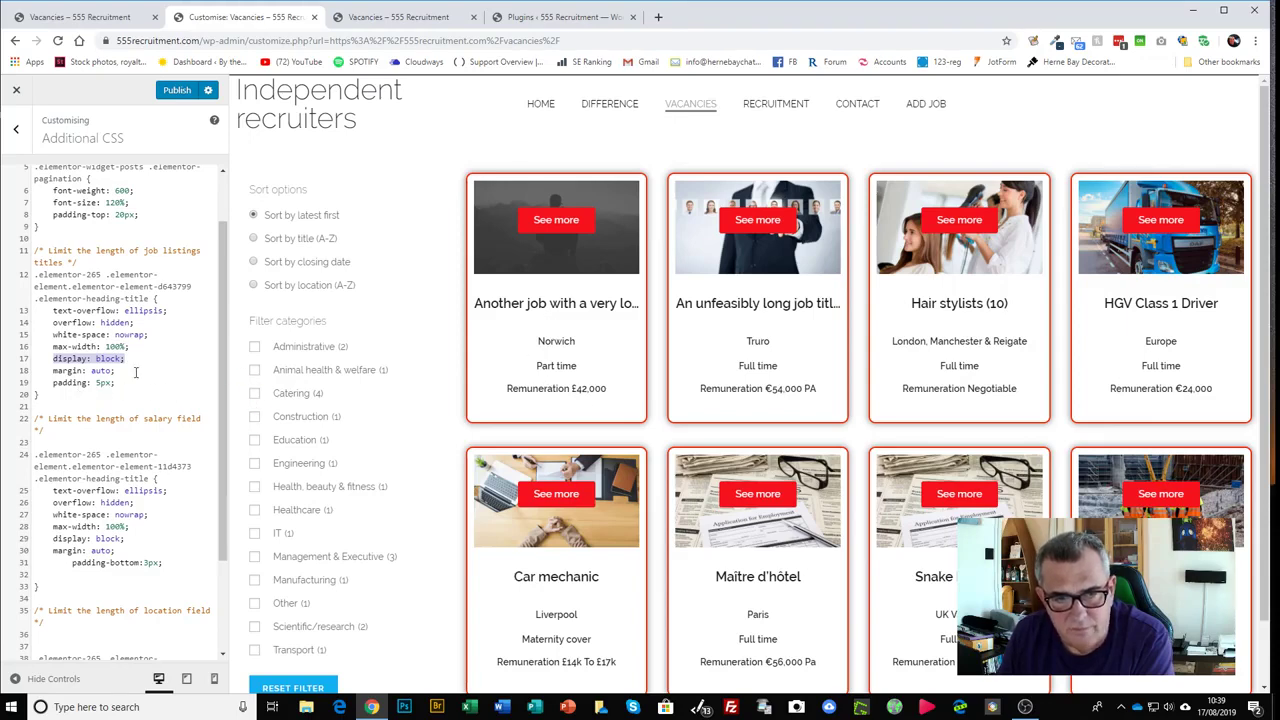
drag(66, 394, 37, 310)
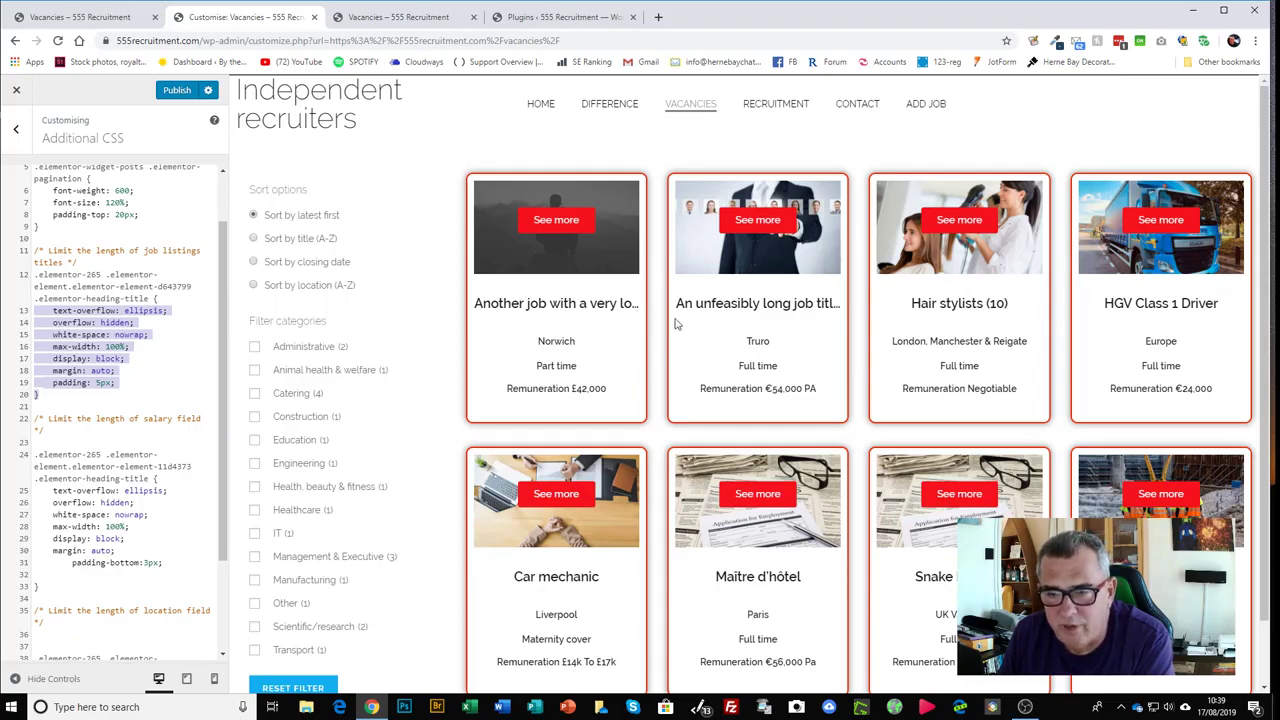
scroll(668, 319, down, 1)
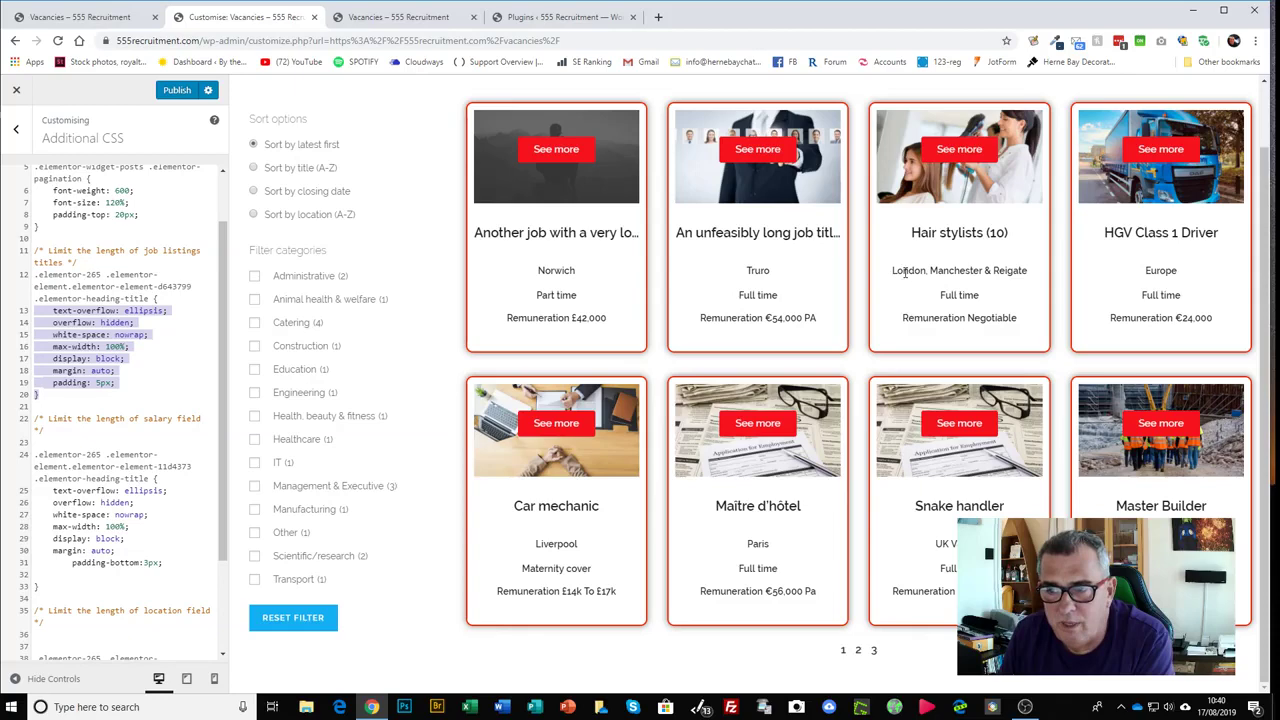
drag(891, 272, 1038, 279)
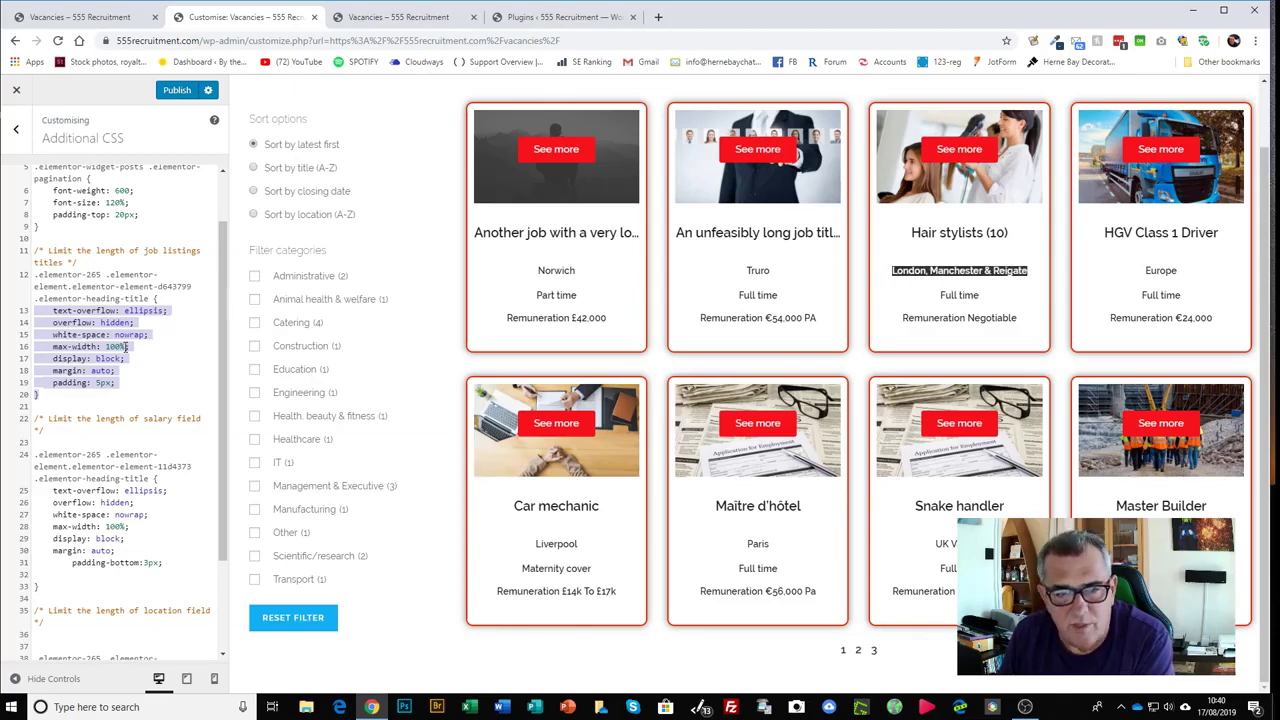
scroll(130, 370, down, 2)
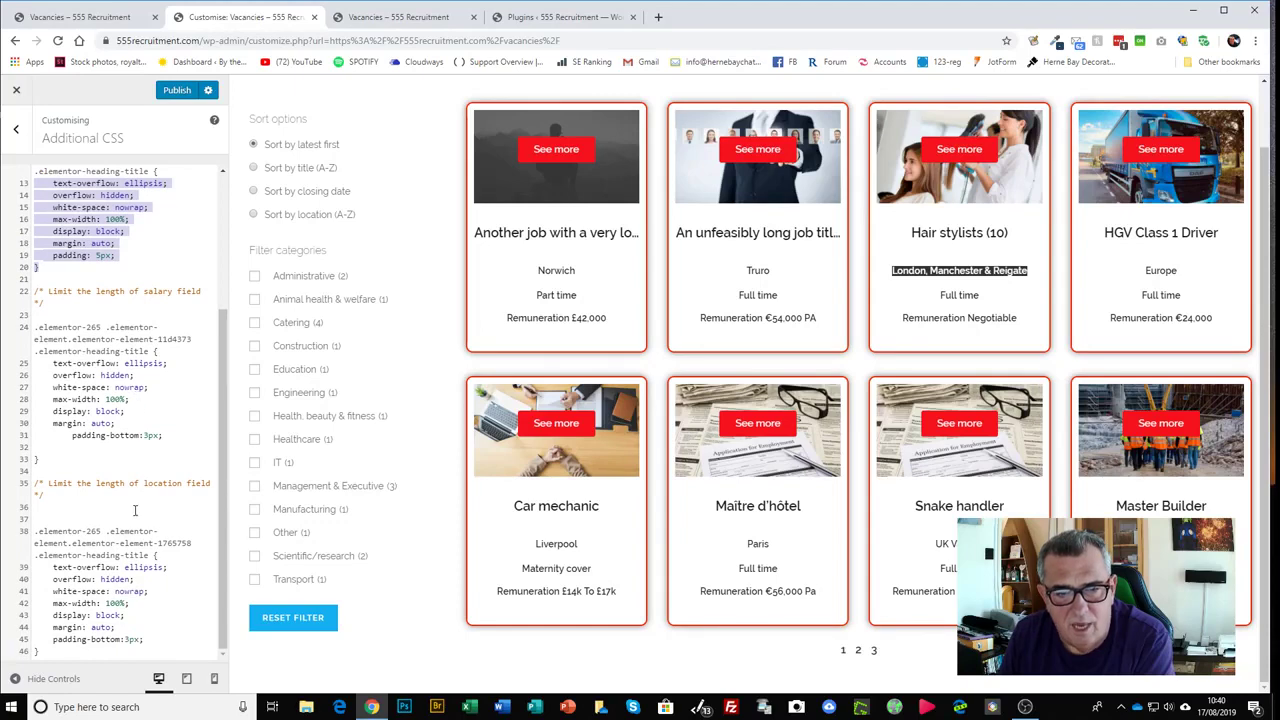
scroll(115, 354, up, 3)
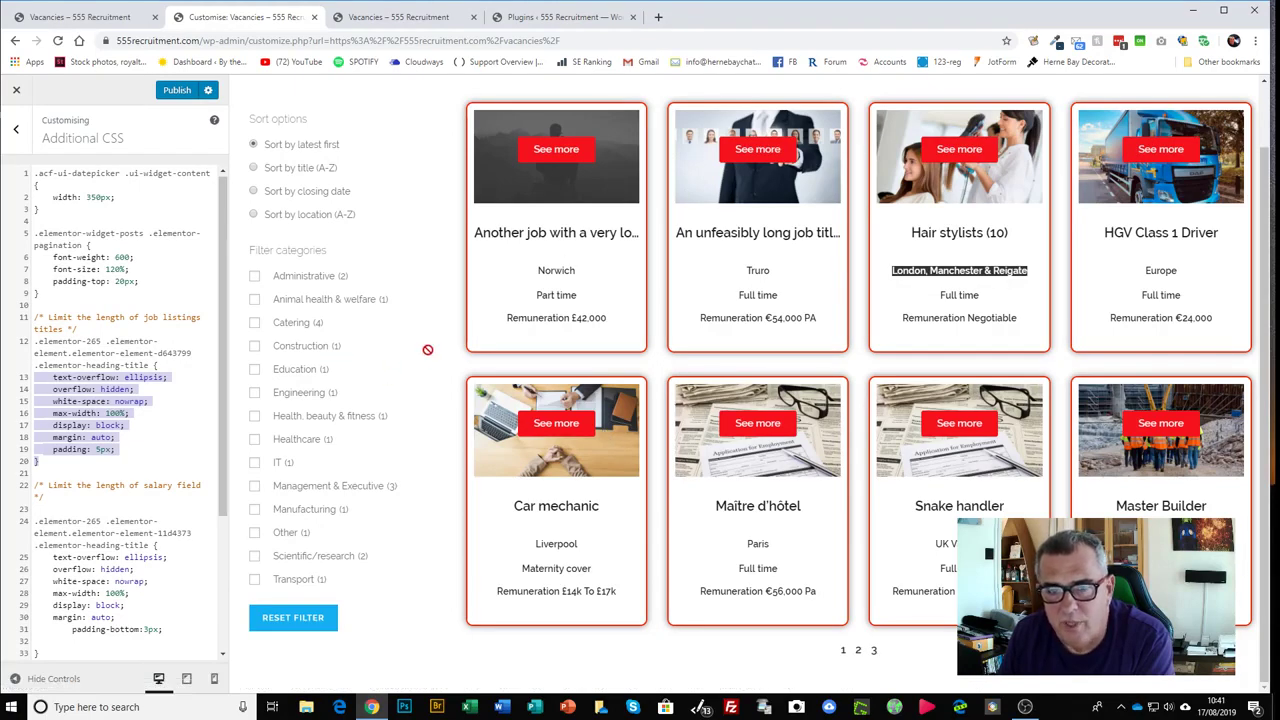
Switch to the live Vacancies page and scroll the job cards, titles still wrapping in full
click(385, 16)
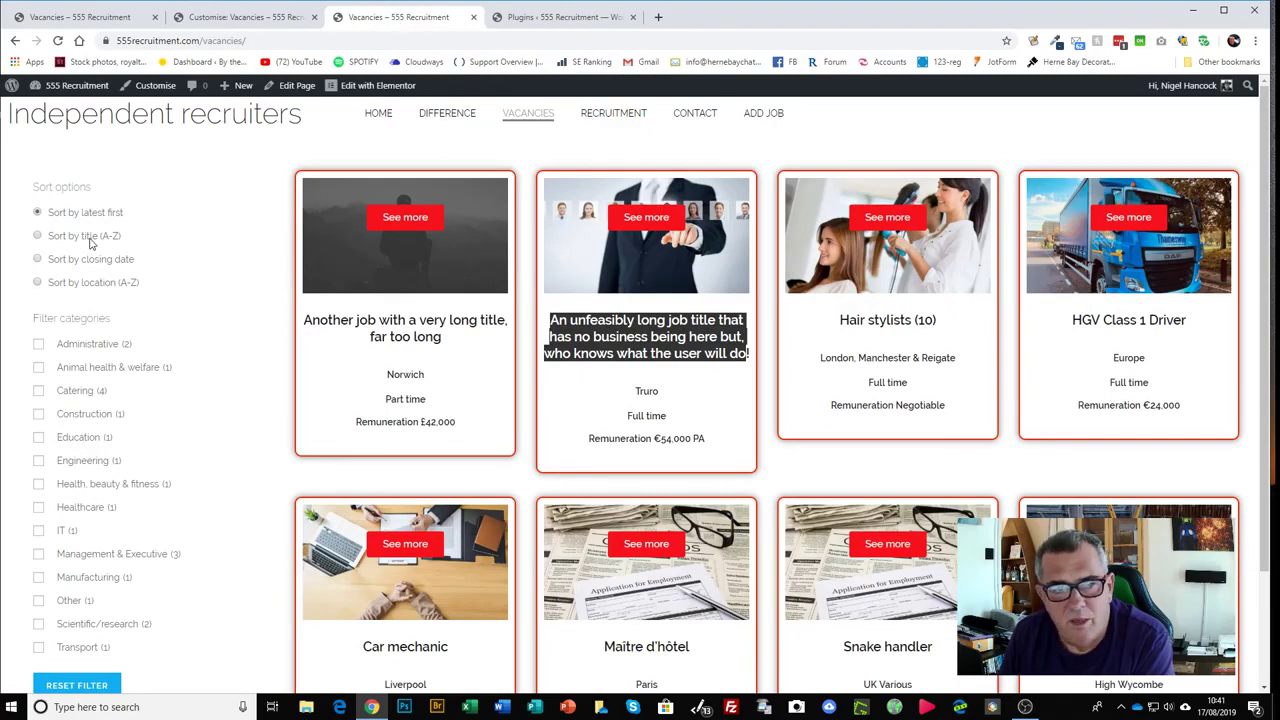
scroll(140, 262, down, 2)
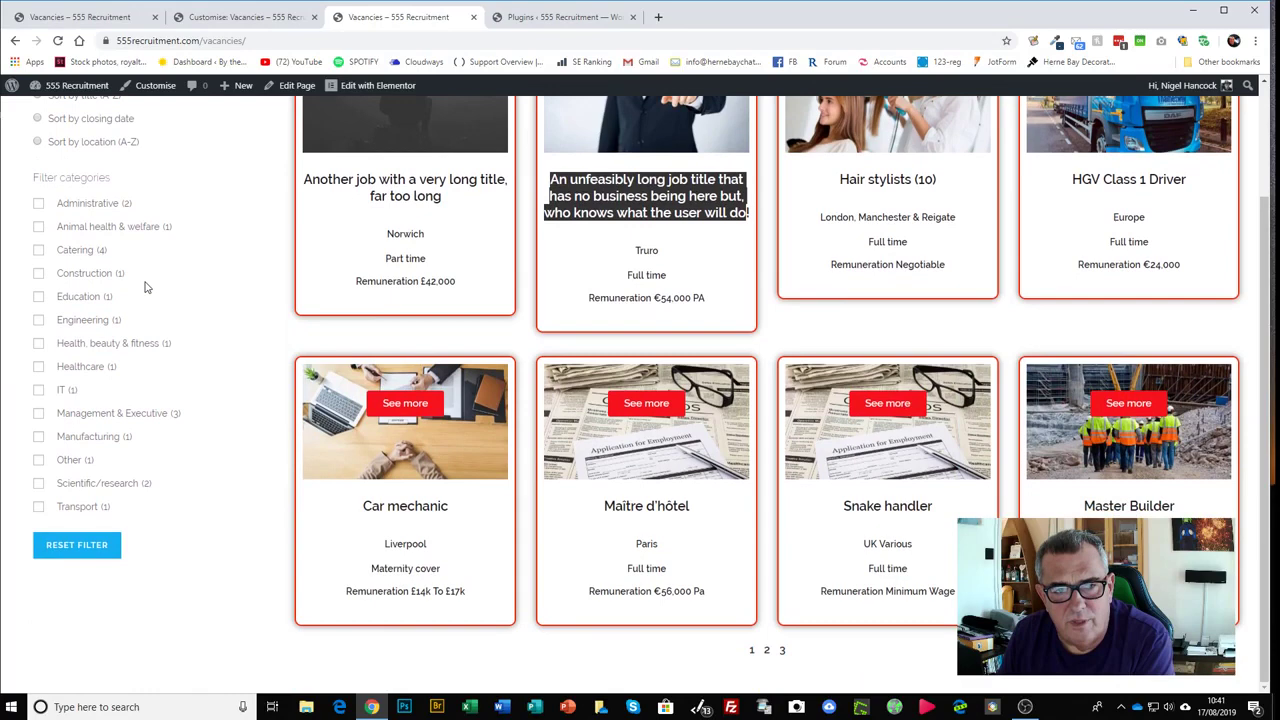
scroll(144, 287, up, 2)
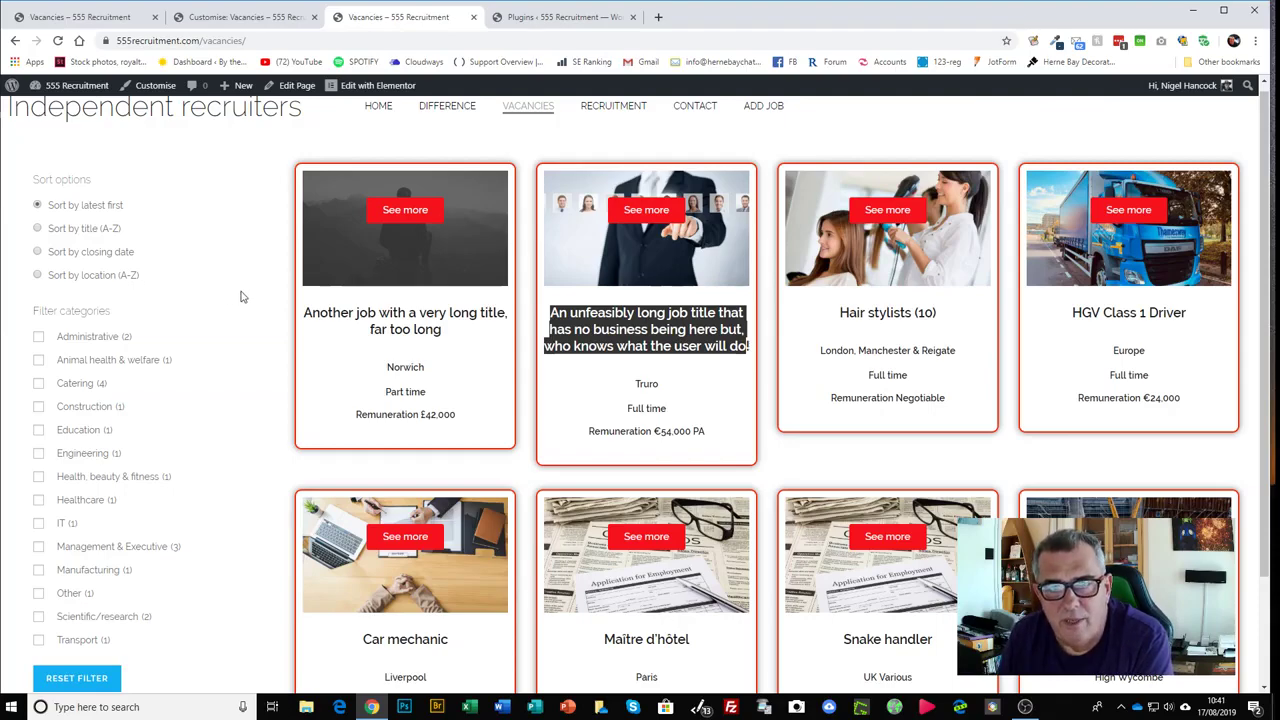
click(523, 18)
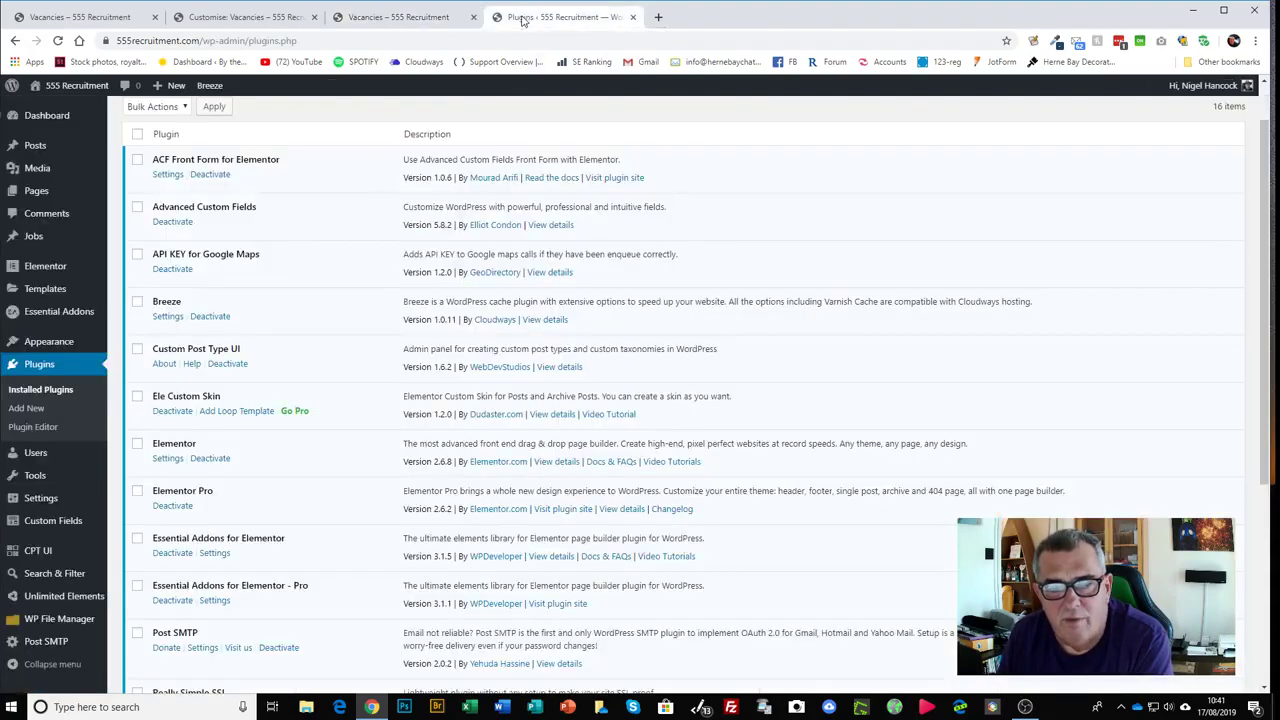
scroll(306, 293, down, 1)
scroll(306, 293, down, 3)
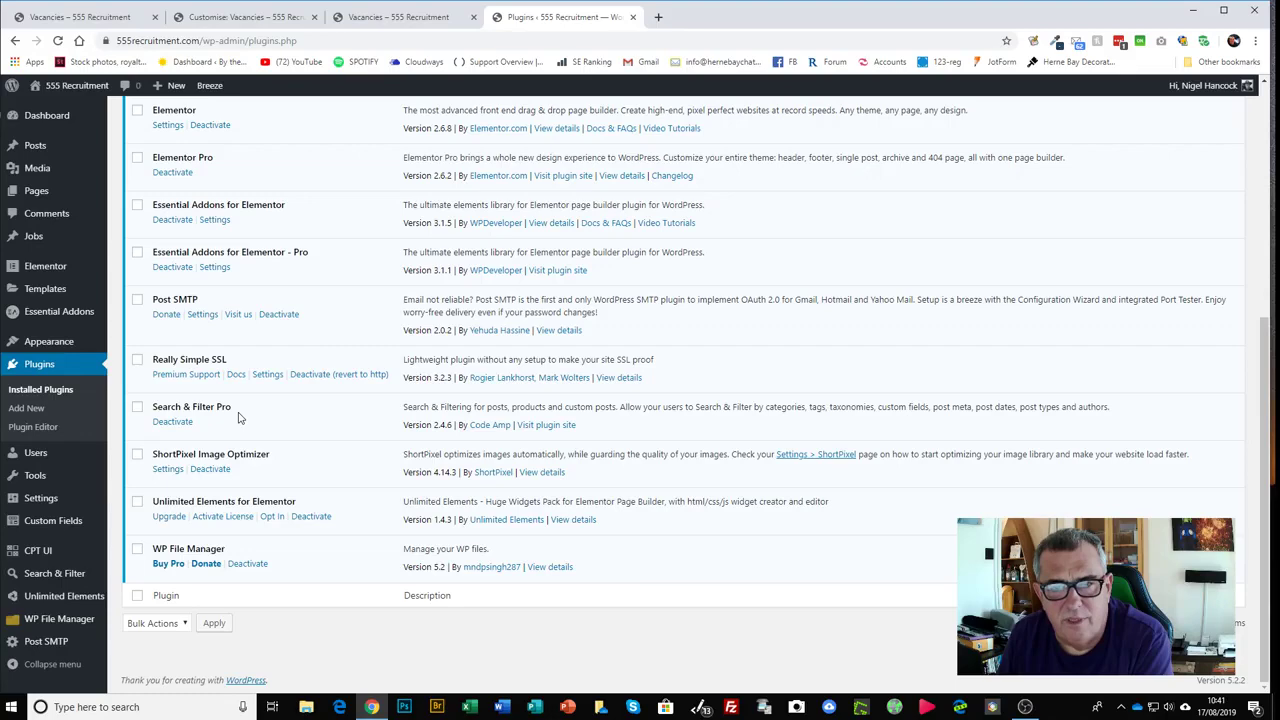
click(390, 18)
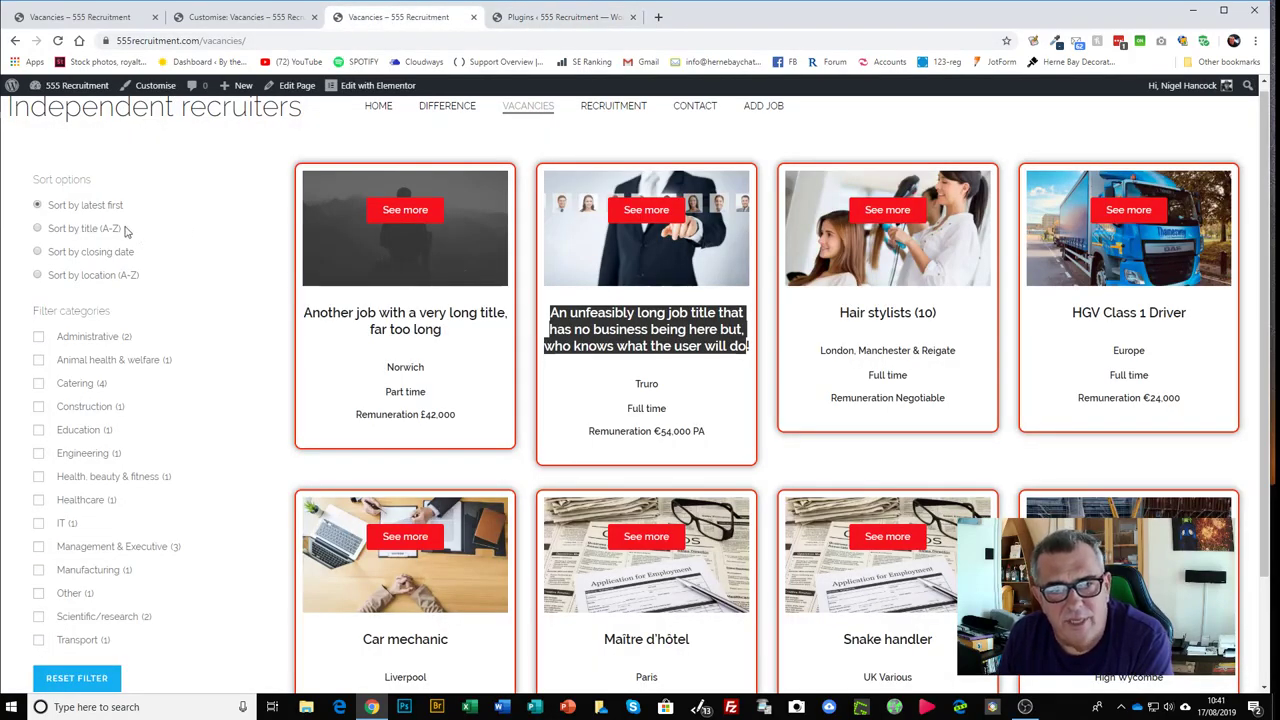
scroll(112, 370, down, 3)
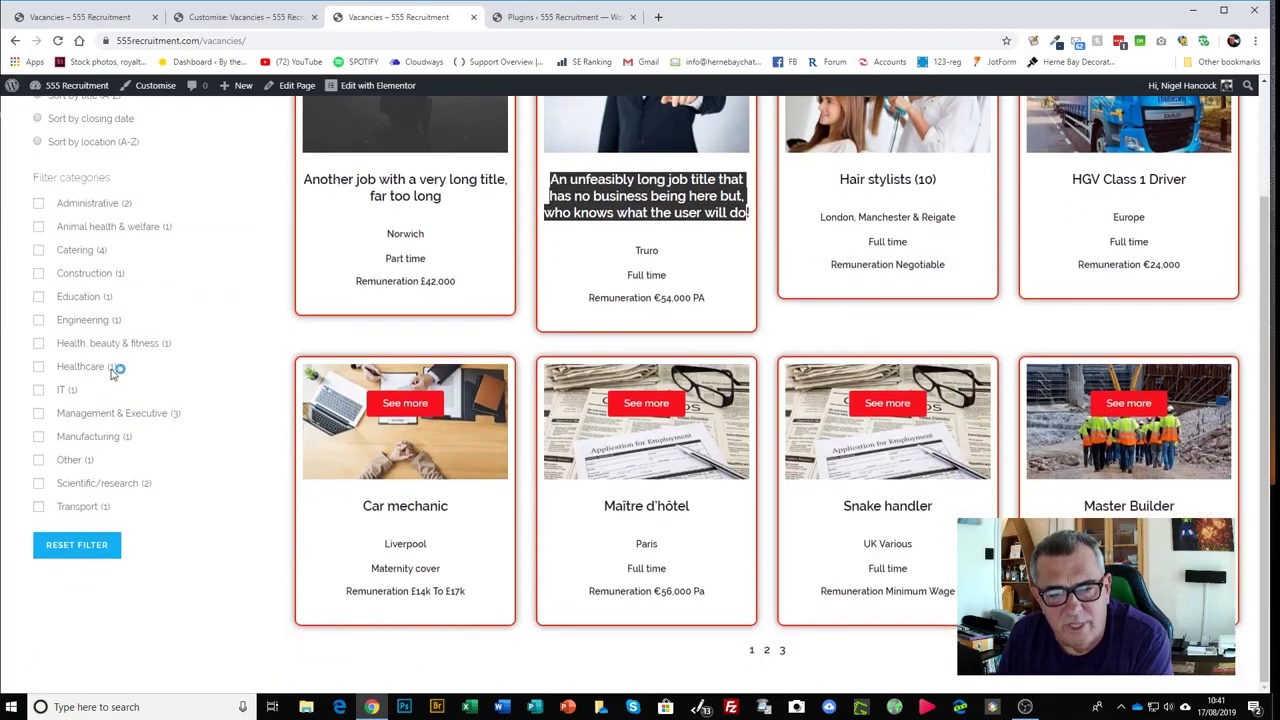
scroll(170, 407, up, 3)
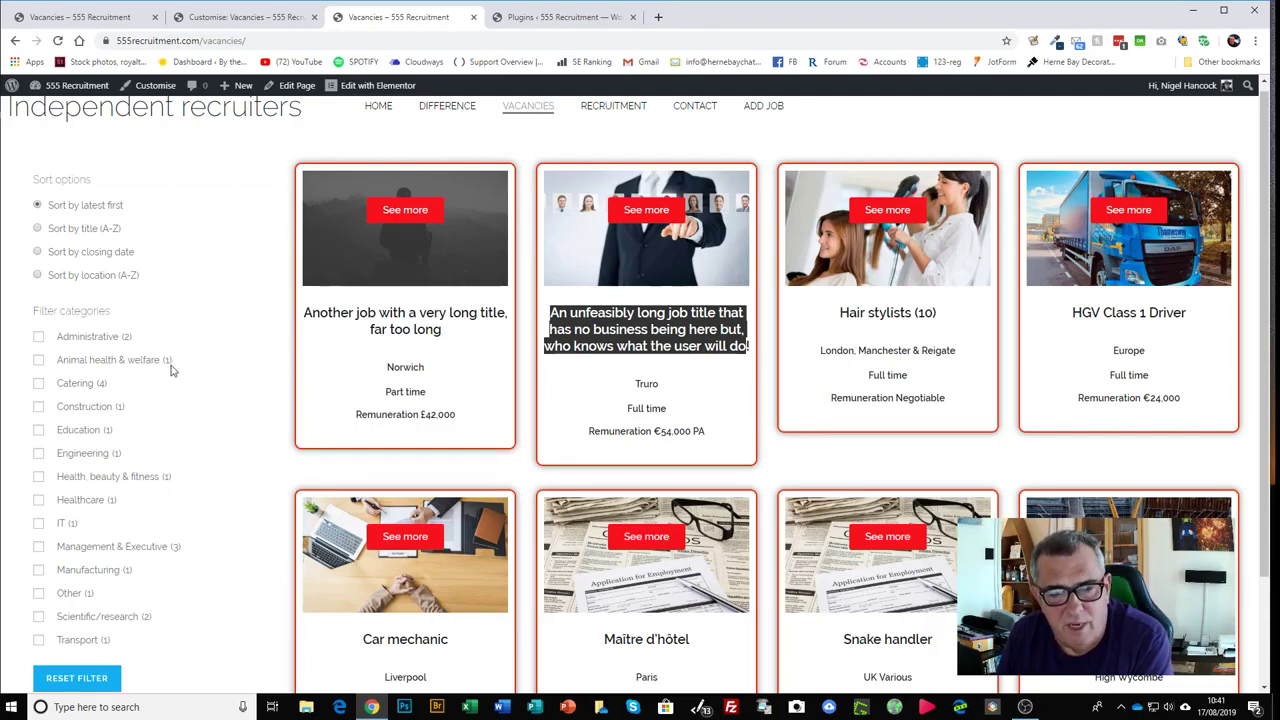
scroll(198, 343, down, 1)
scroll(198, 343, up, 1)
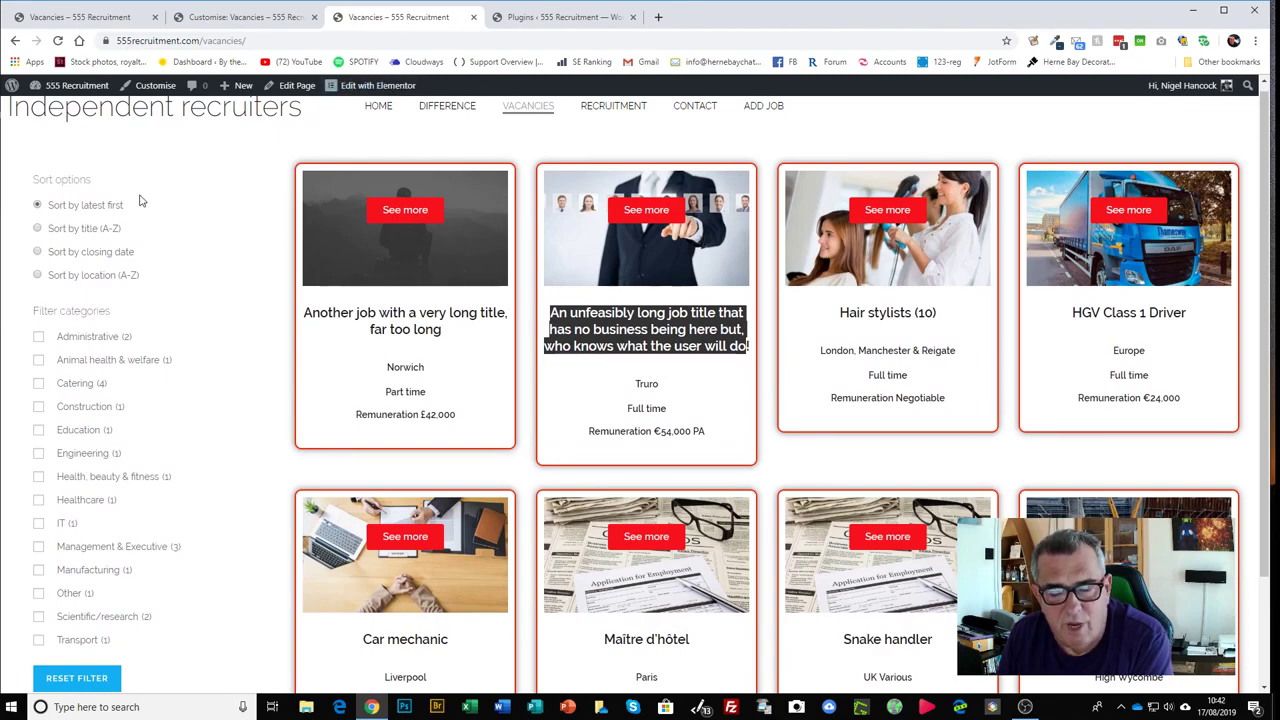
mouse_move(62, 87)
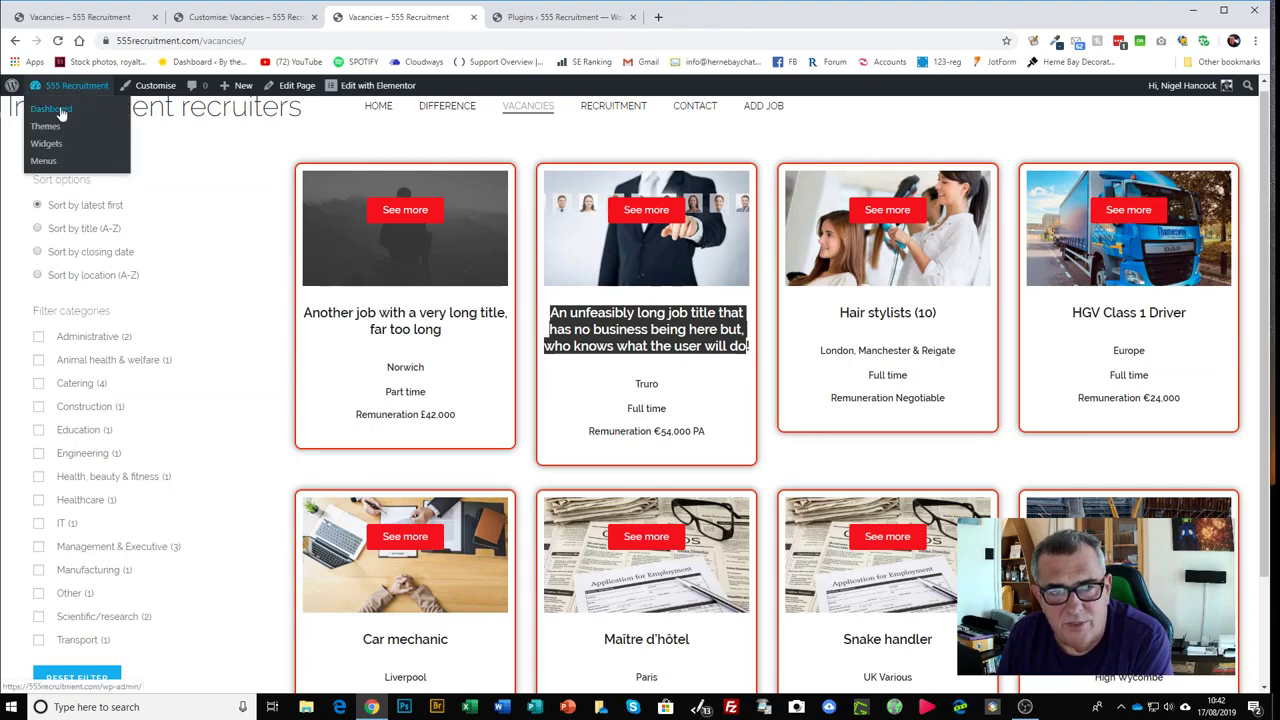
From the Dashboard, go to Search & Filter and edit the 'Search jobs' form
click(52, 109)
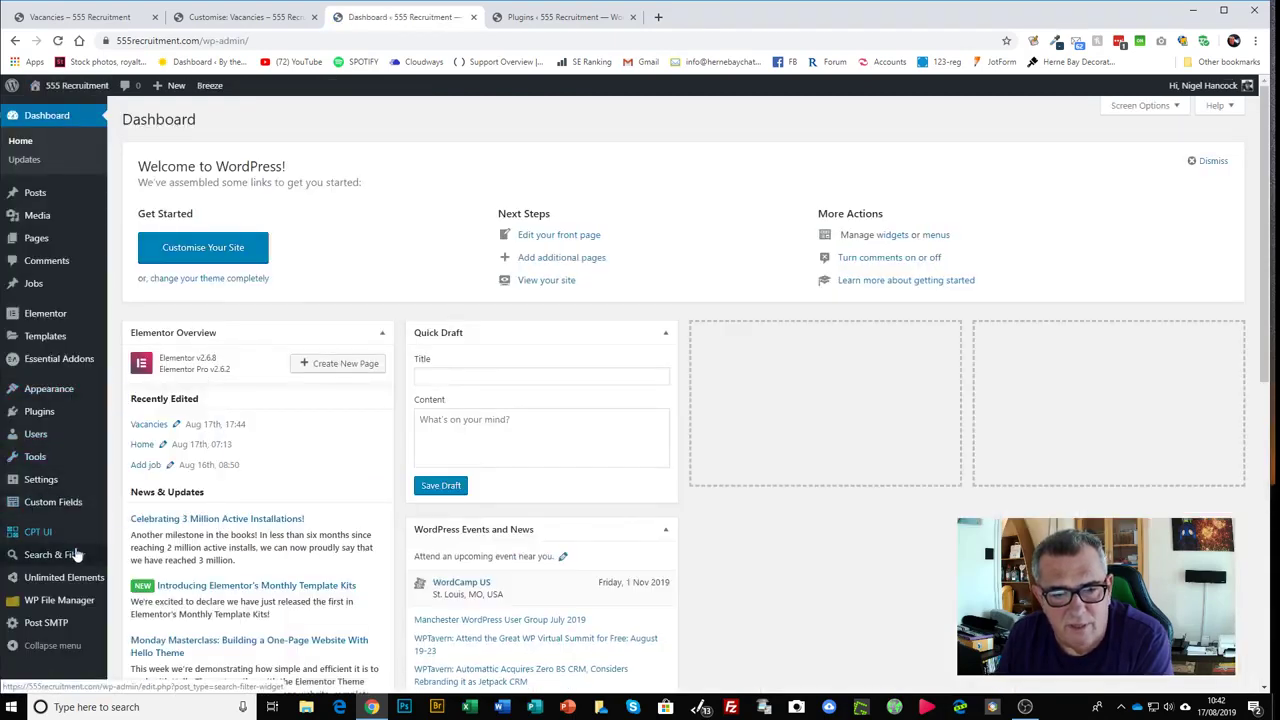
click(77, 554)
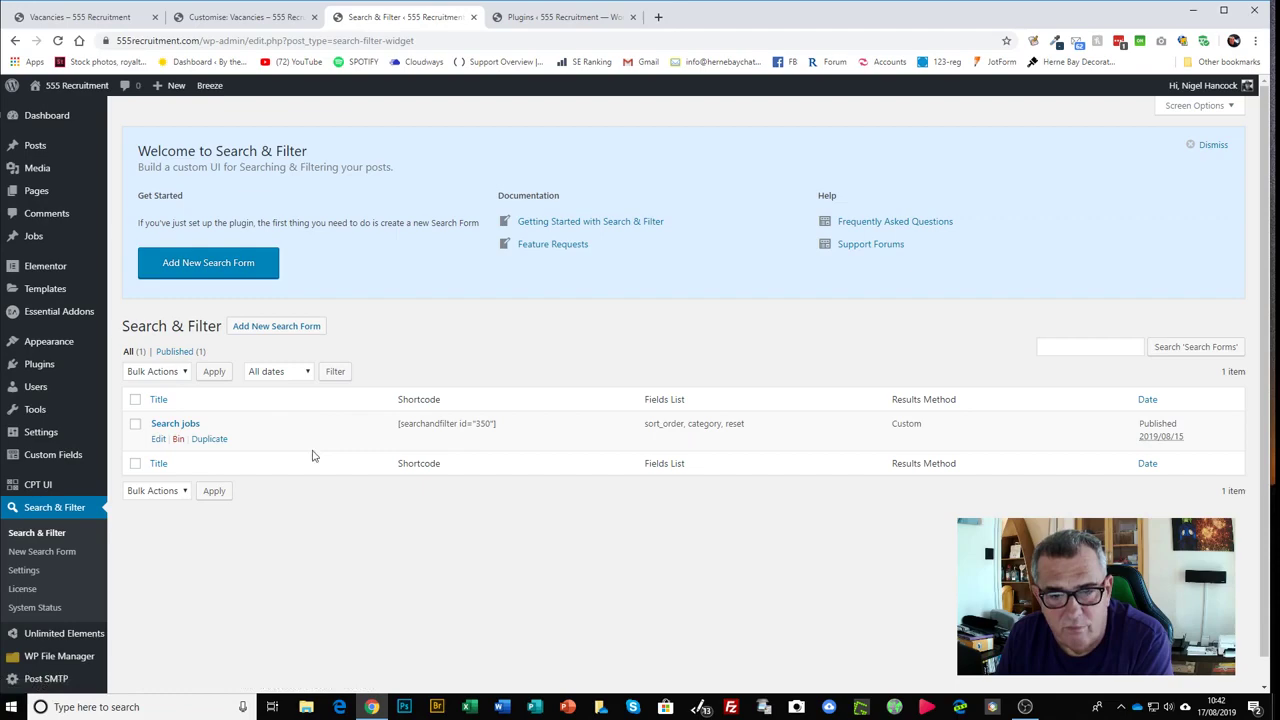
click(158, 440)
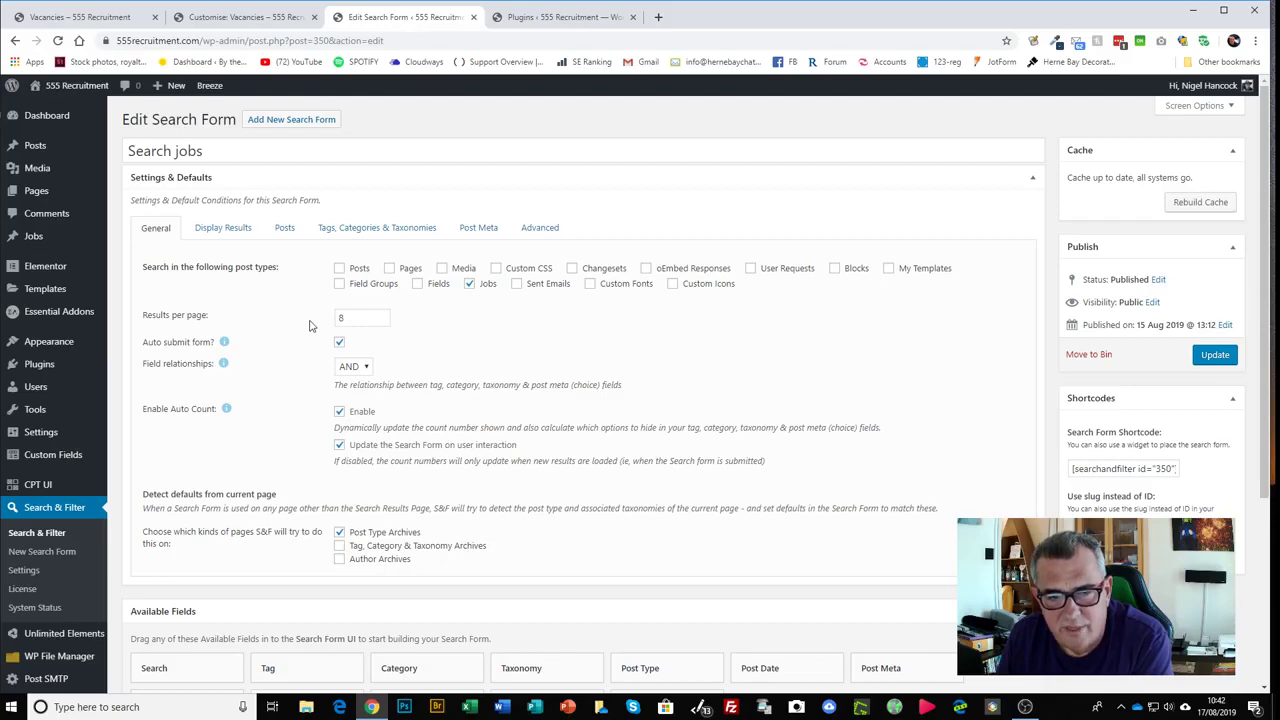
Under Display Results, keep the Custom display method and check Ajax container .elementor-widget-posts
click(212, 233)
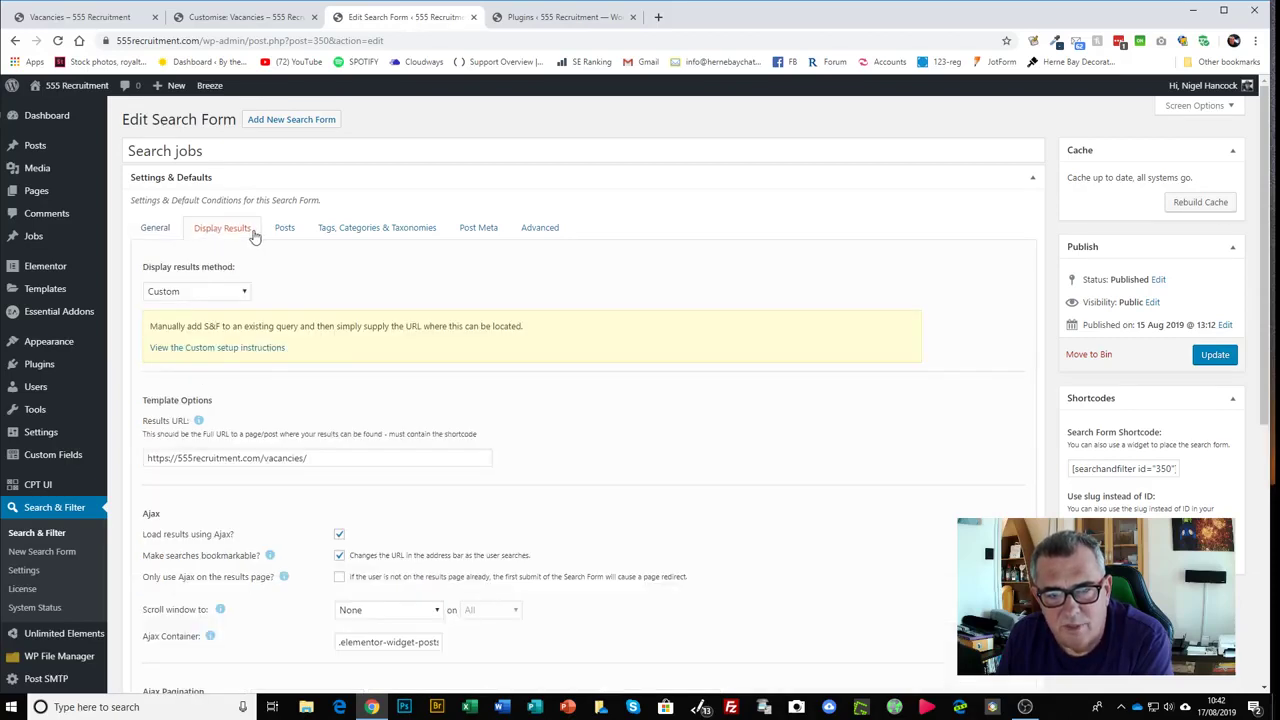
click(203, 293)
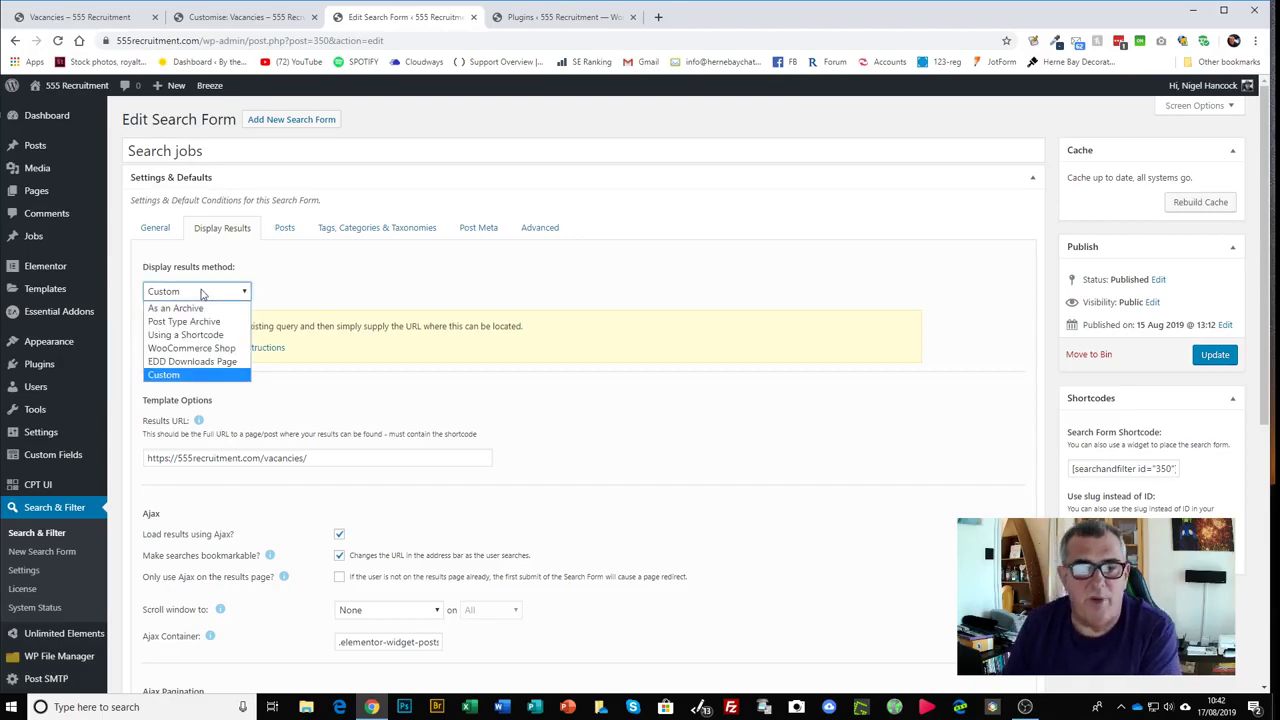
click(196, 297)
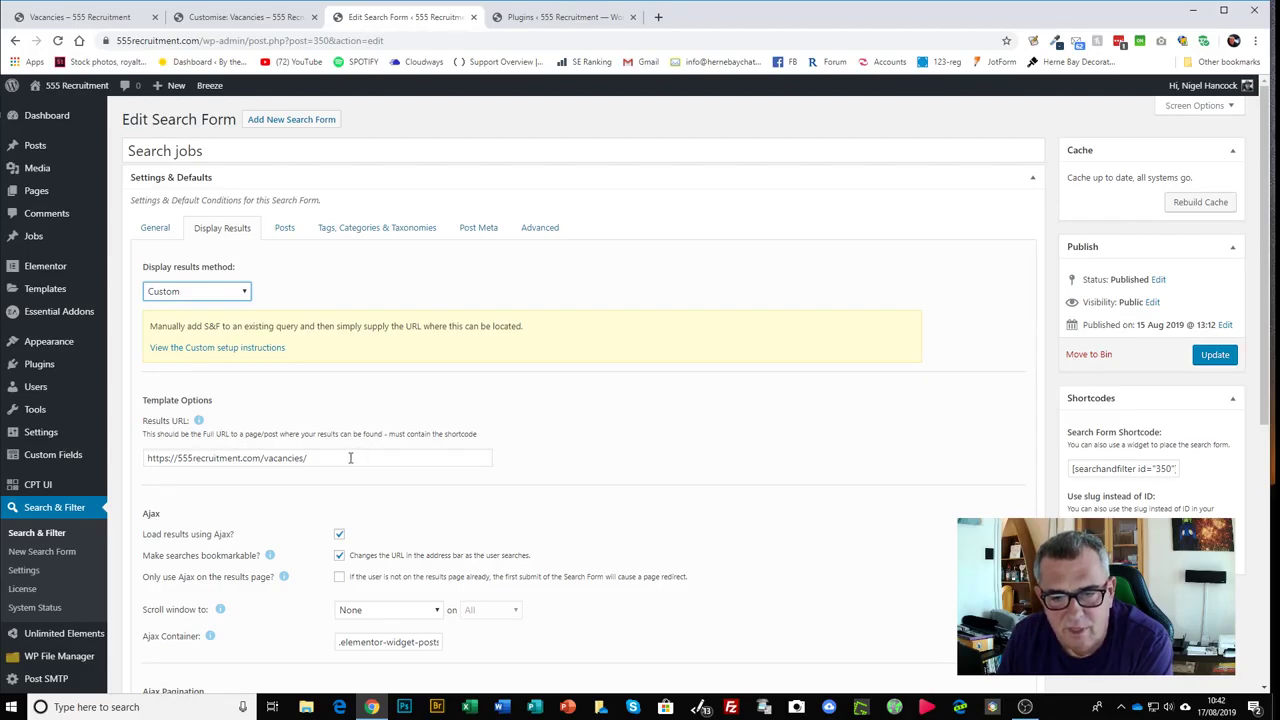
scroll(345, 433, down, 2)
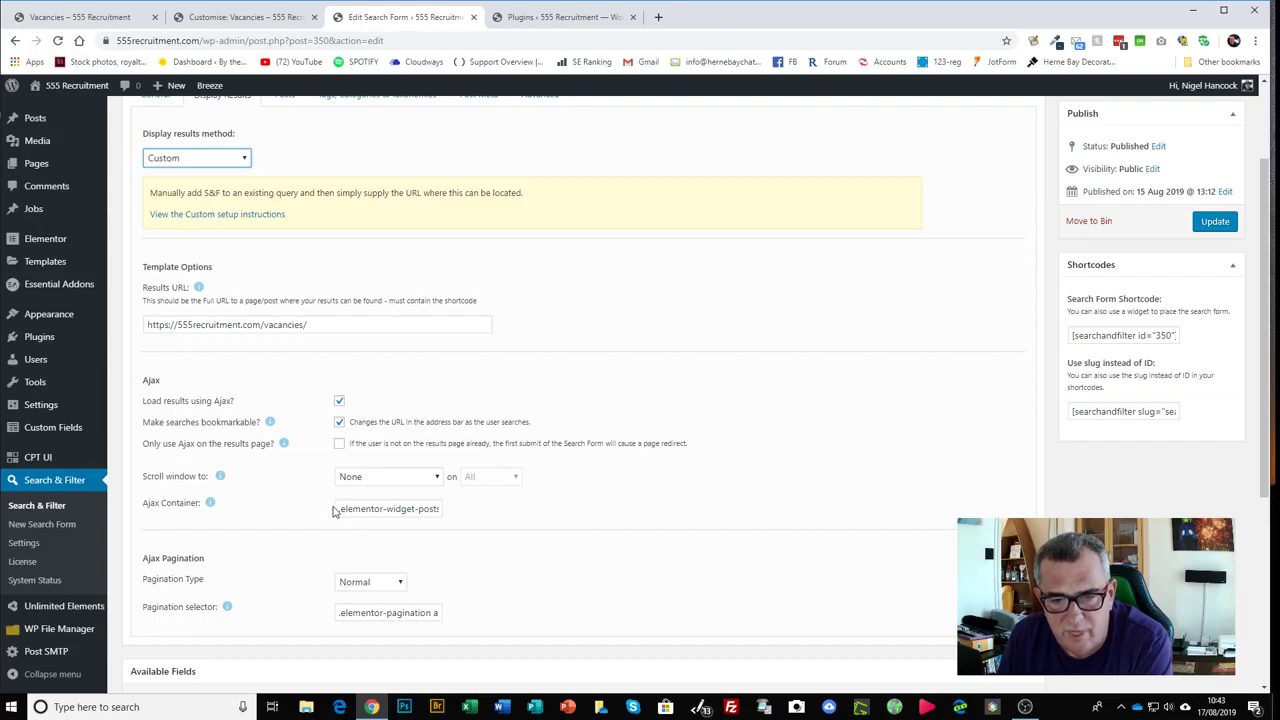
drag(339, 510, 447, 515)
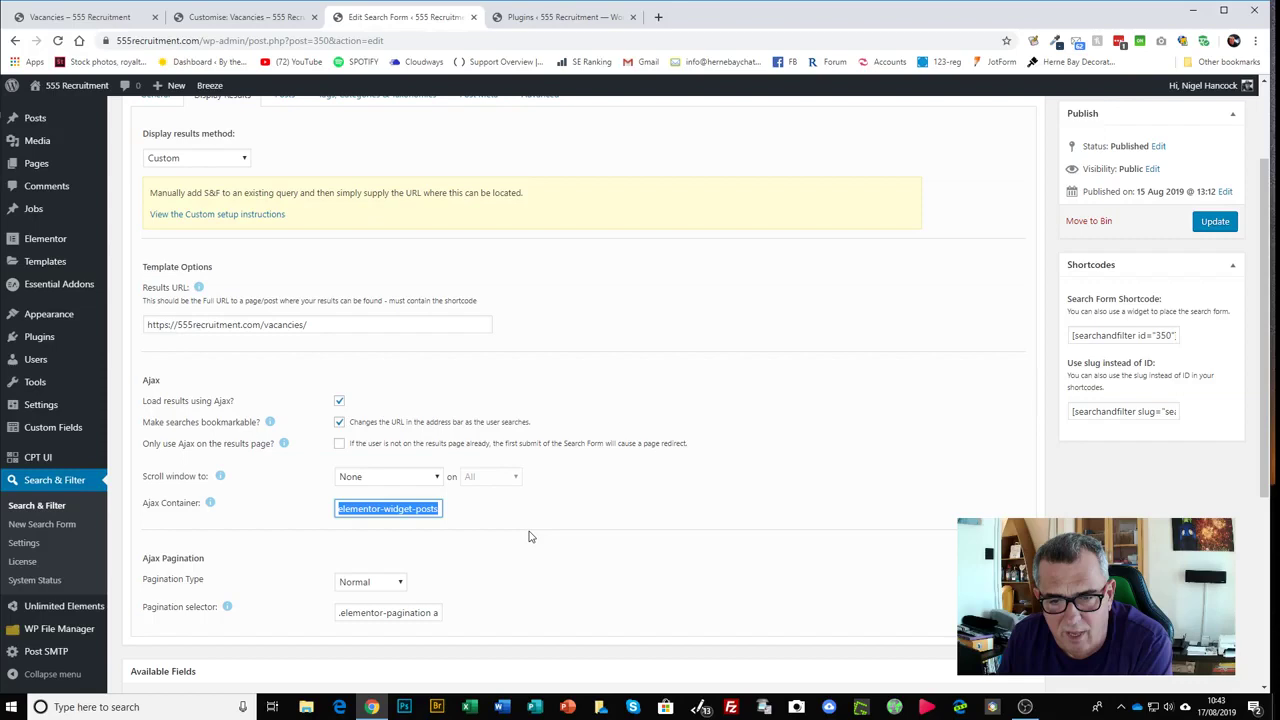
Keep Normal pagination and check the '.elementor-pagination a' pagination selector
scroll(526, 531, down, 1)
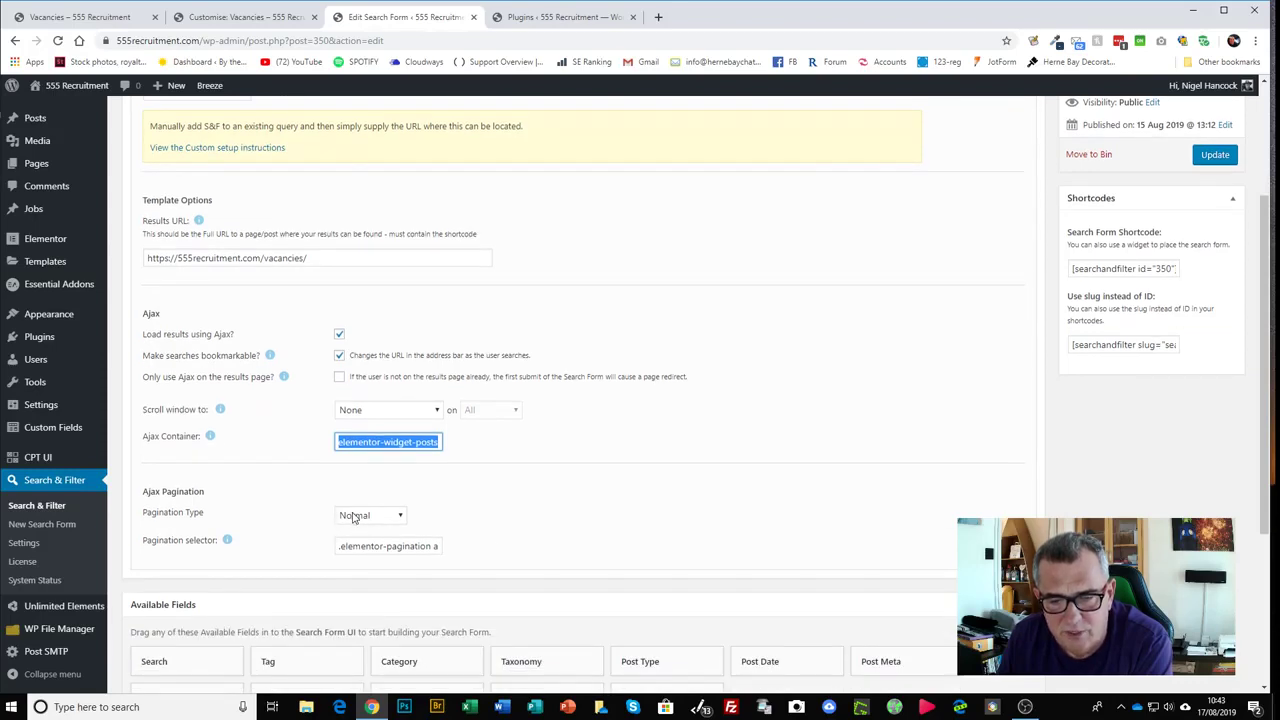
click(353, 517)
click(353, 517)
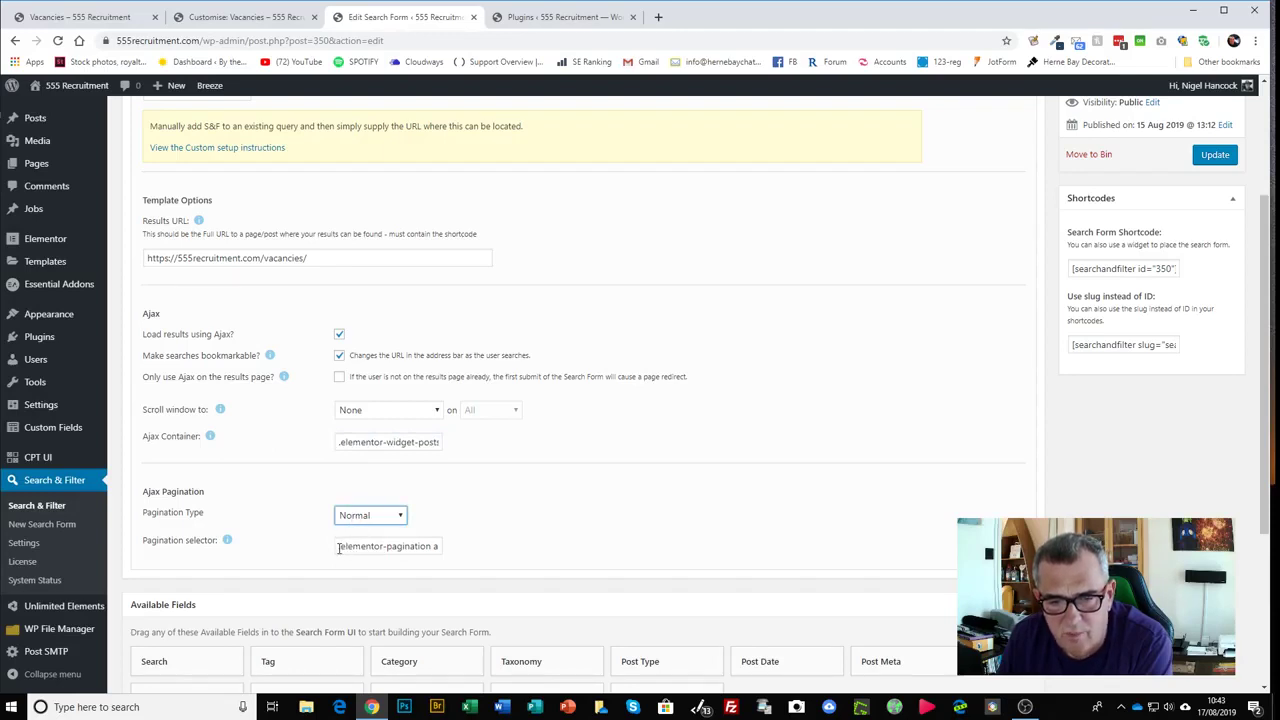
drag(339, 548, 478, 555)
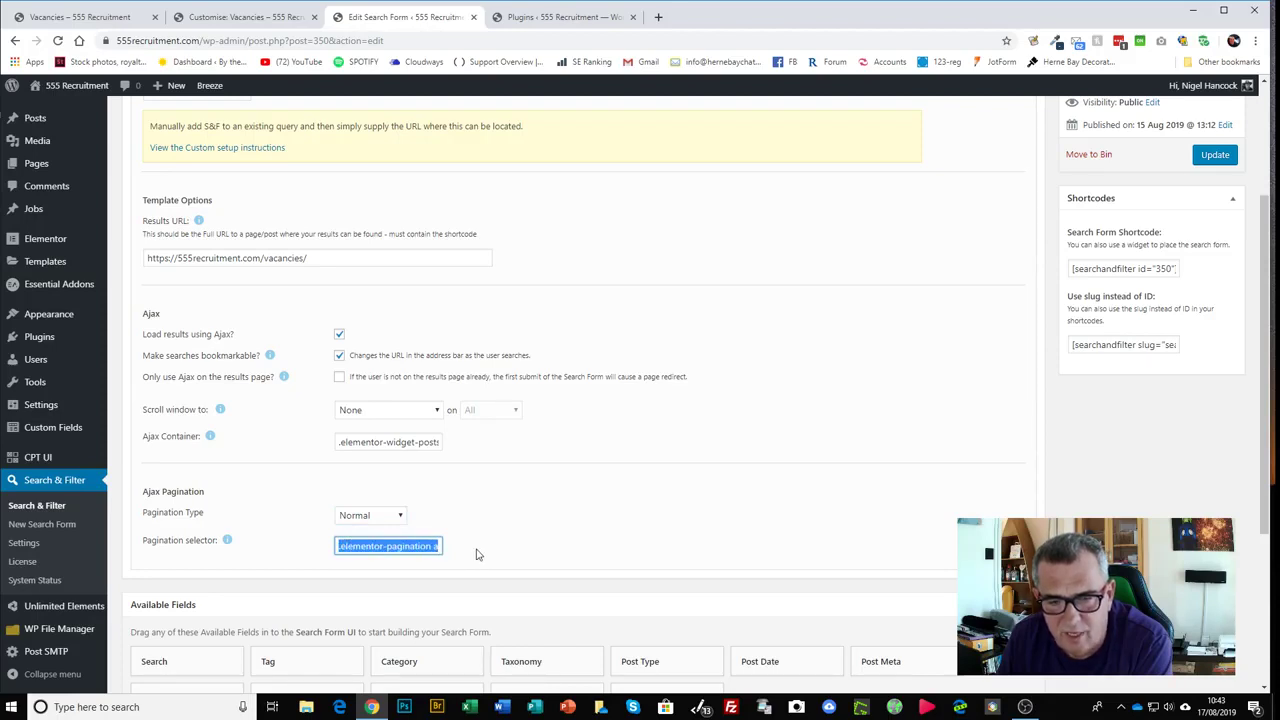
click(478, 554)
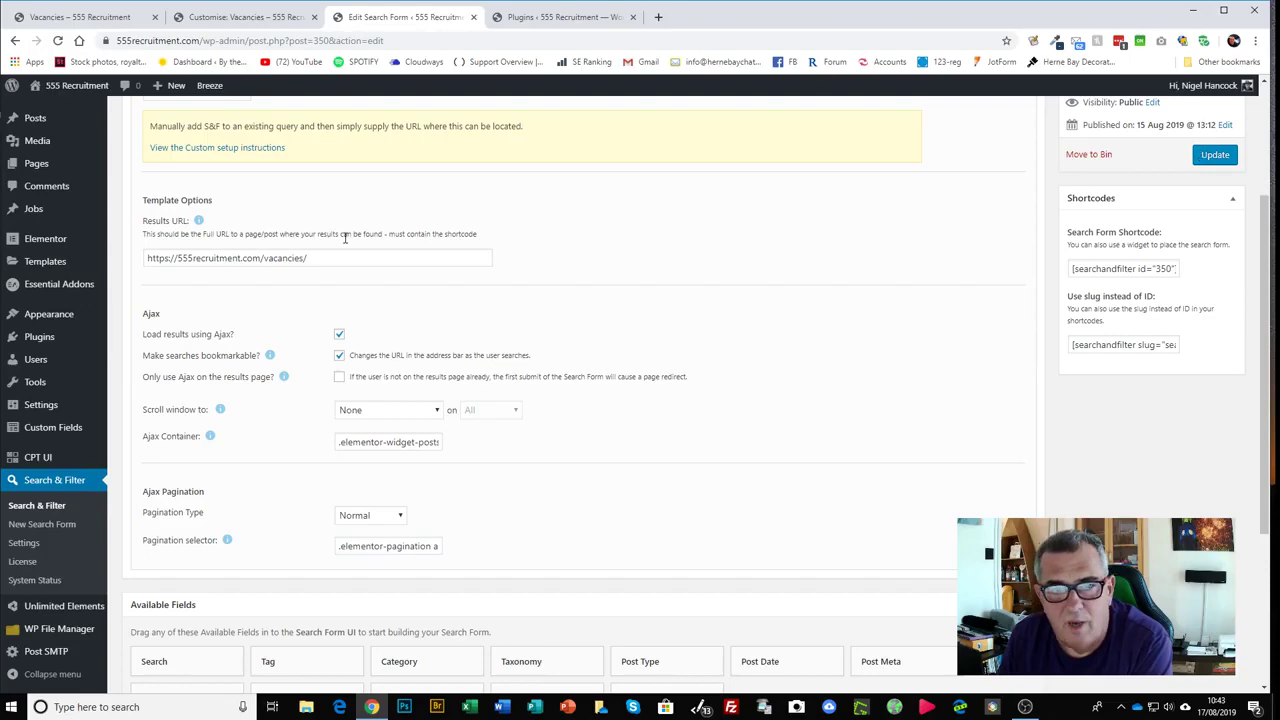
scroll(330, 248, up, 2)
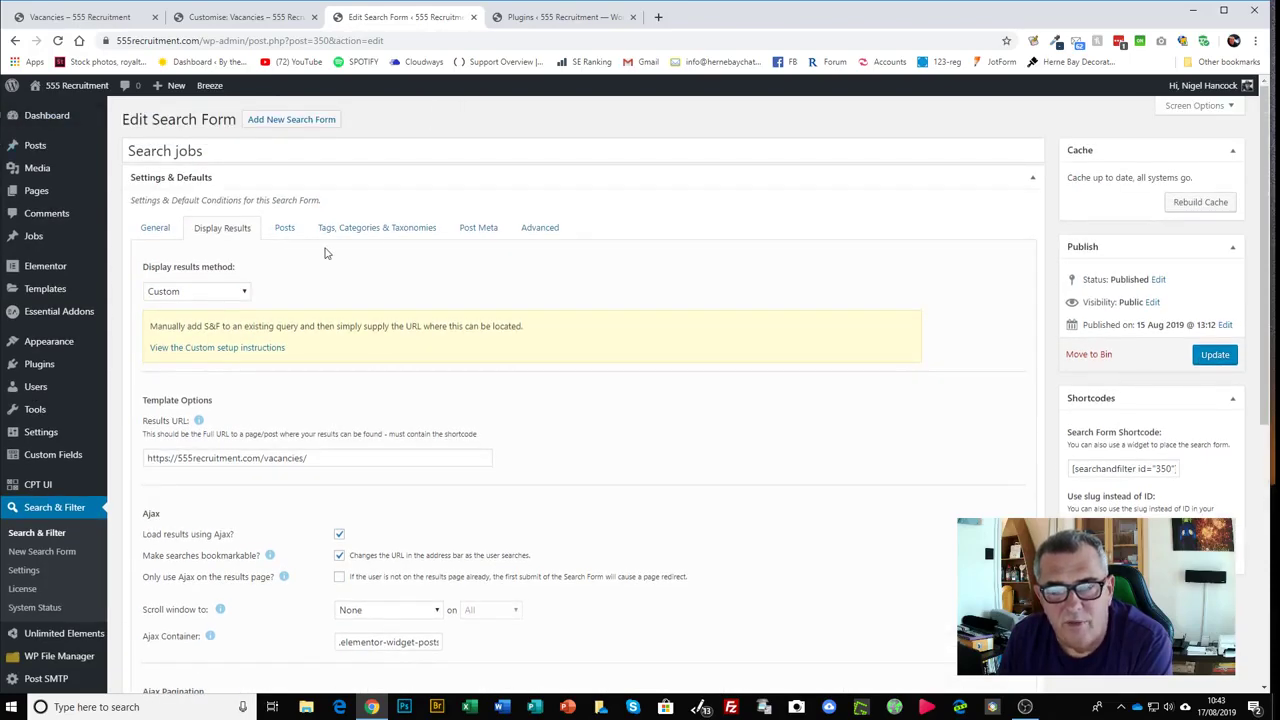
Expand the Search Form UI Sort Order field to review its title, closing date and location options
scroll(275, 256, down, 3)
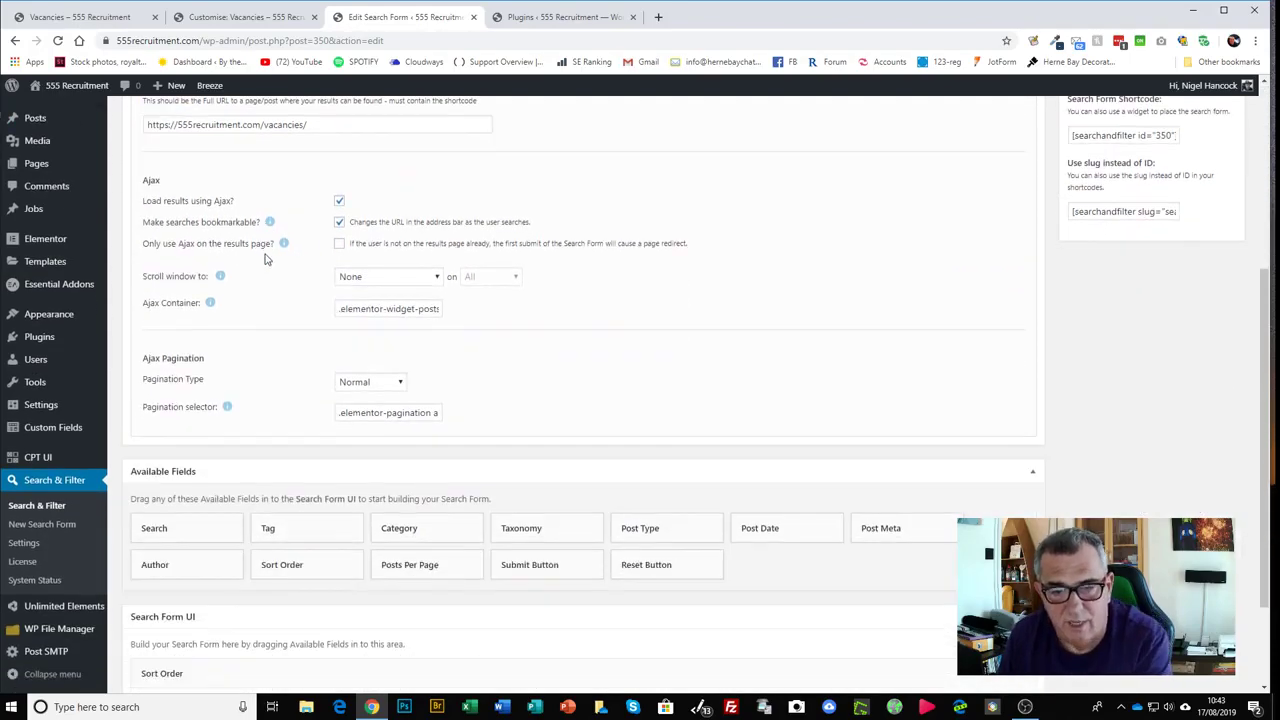
scroll(266, 270, down, 2)
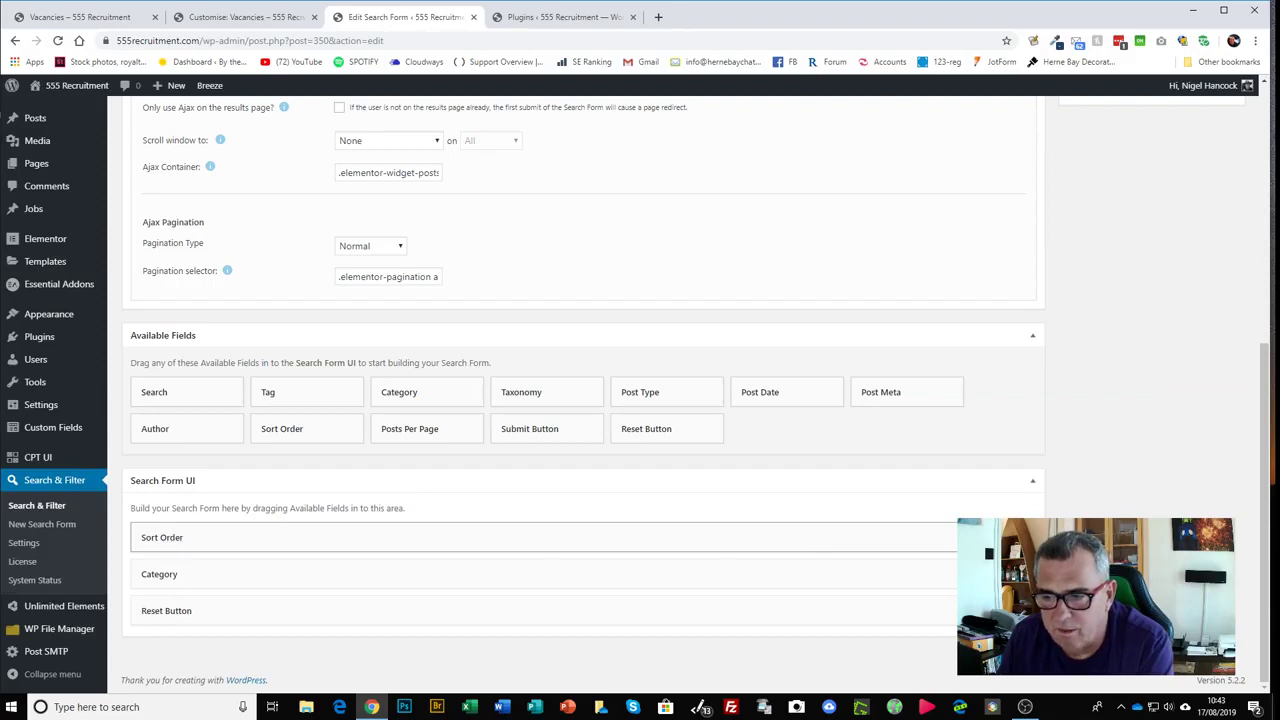
click(357, 537)
scroll(357, 453, down, 3)
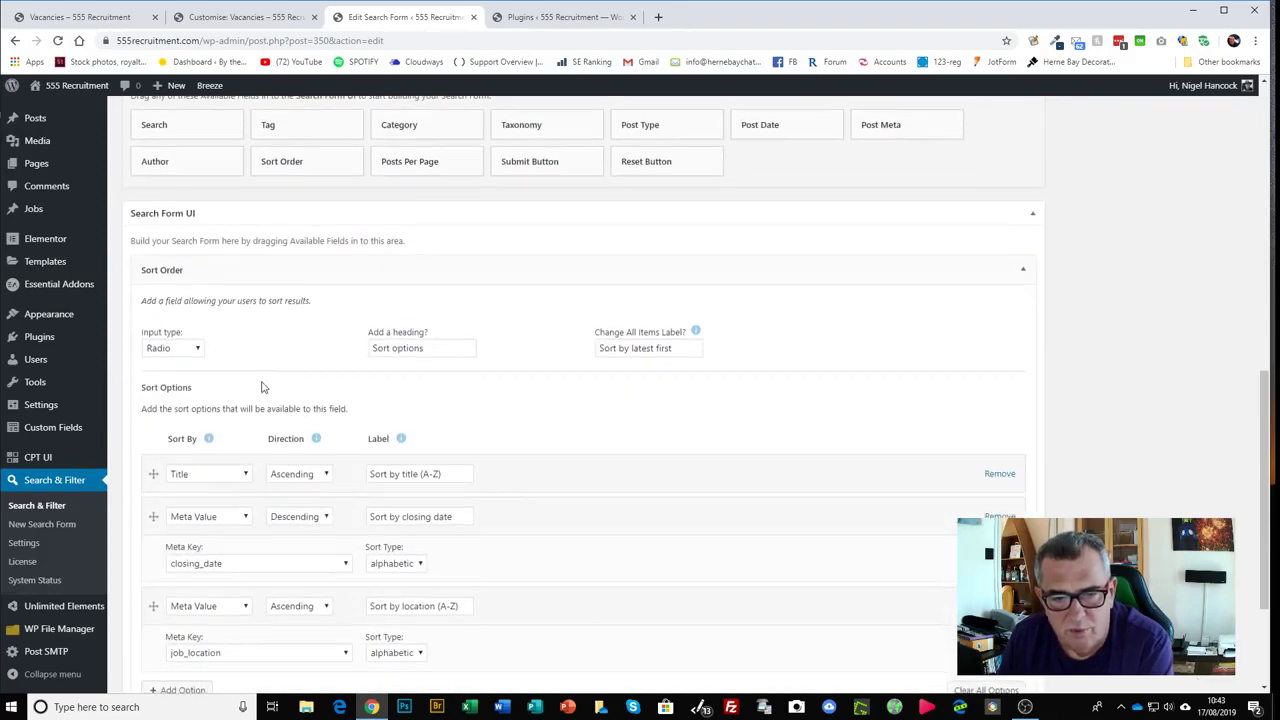
scroll(240, 375, down, 2)
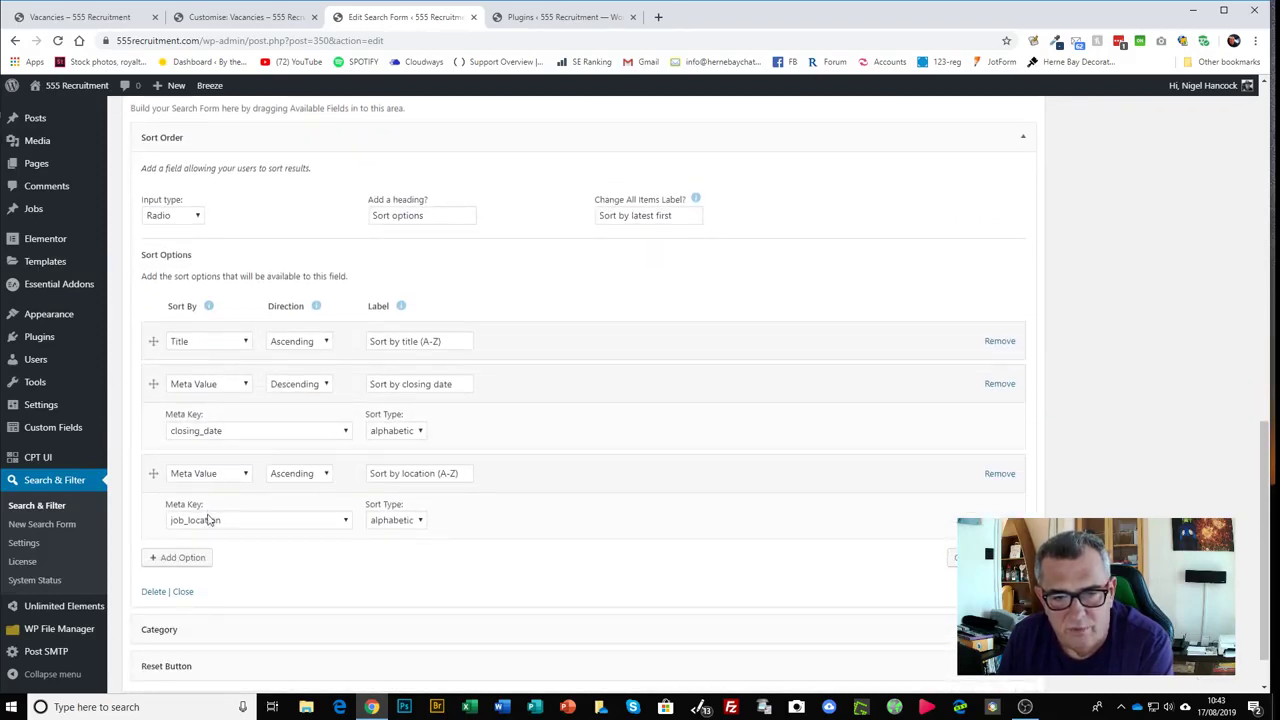
scroll(598, 330, up, 10)
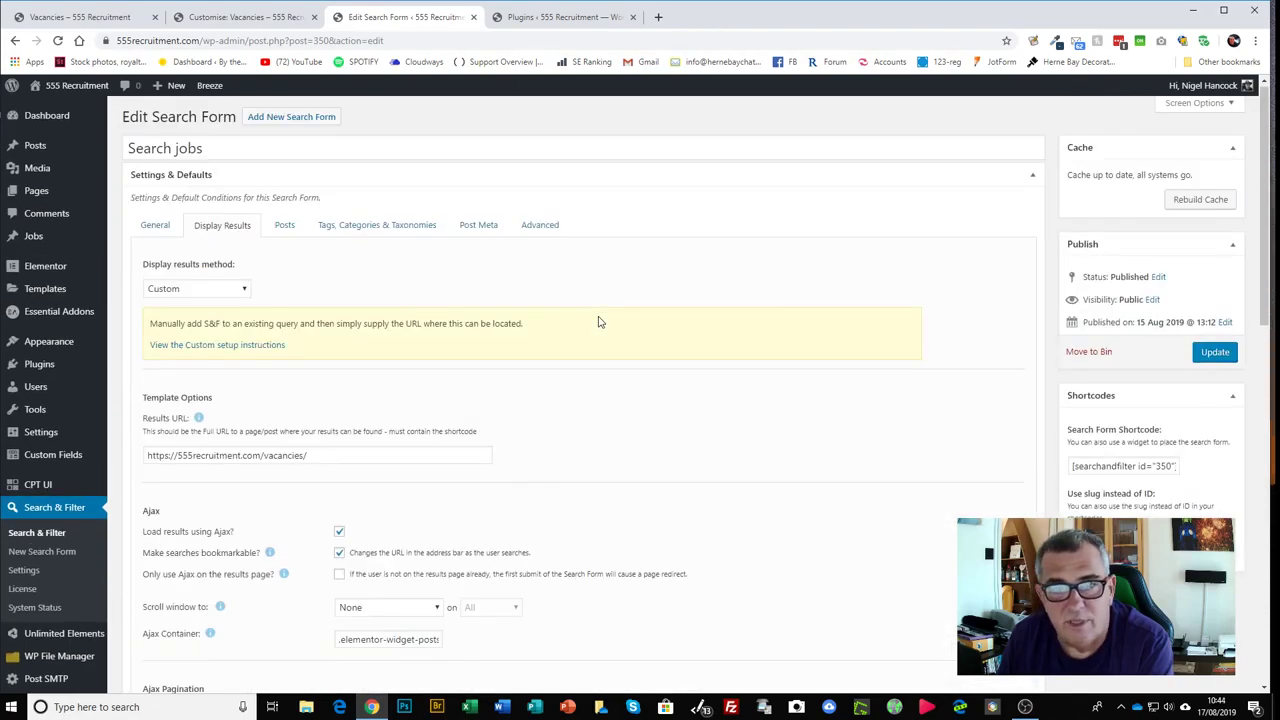
Return to the live Vacancies page and scroll the job-card grid, titles now ending in ellipses
click(512, 17)
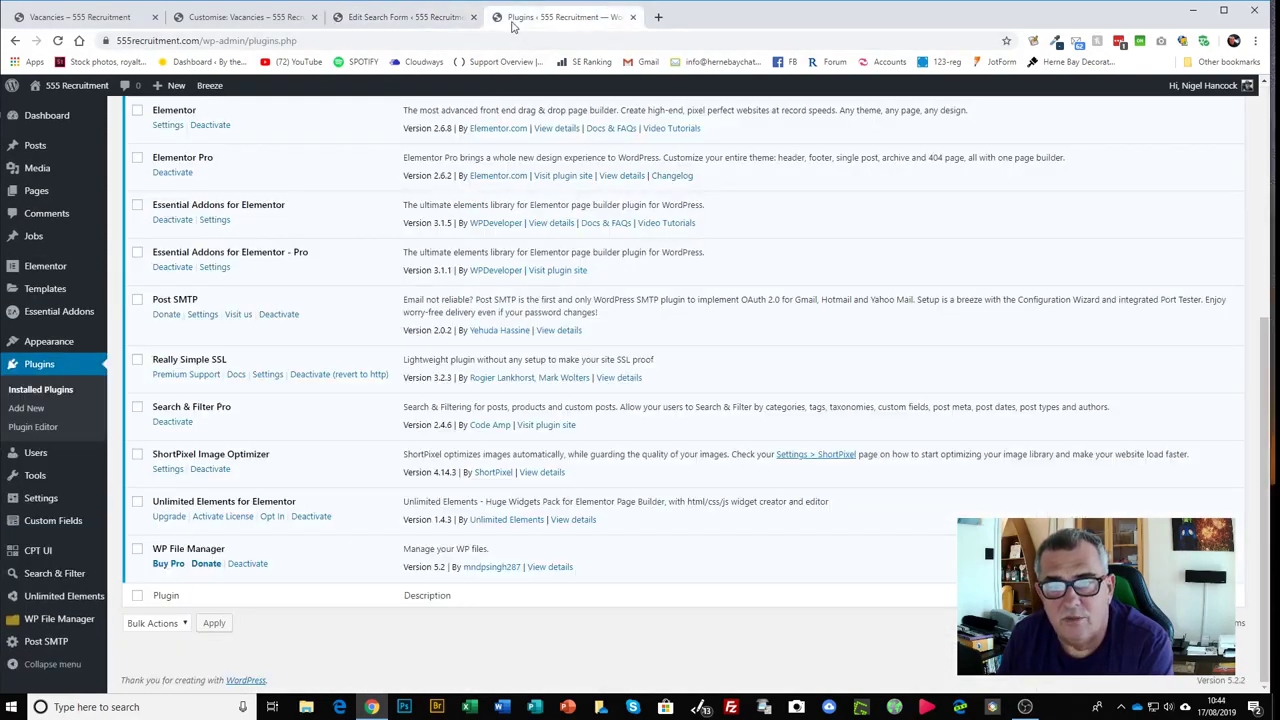
click(250, 17)
click(100, 17)
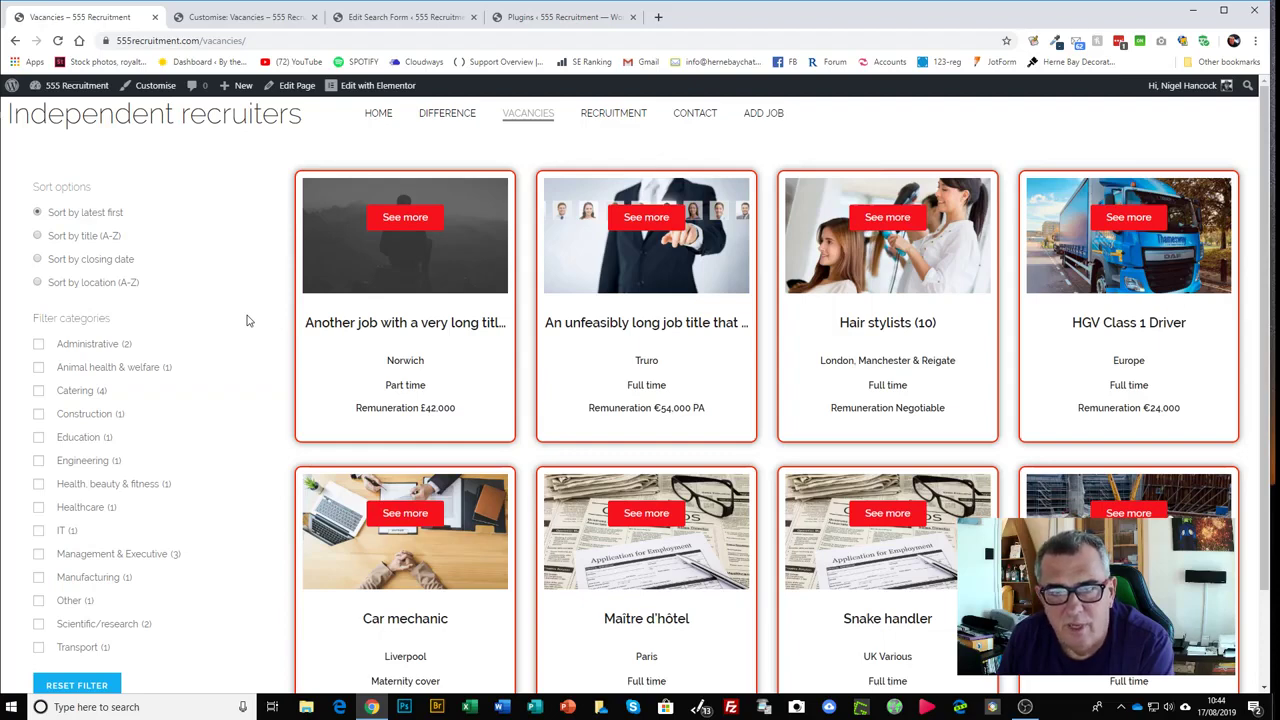
scroll(249, 320, down, 1)
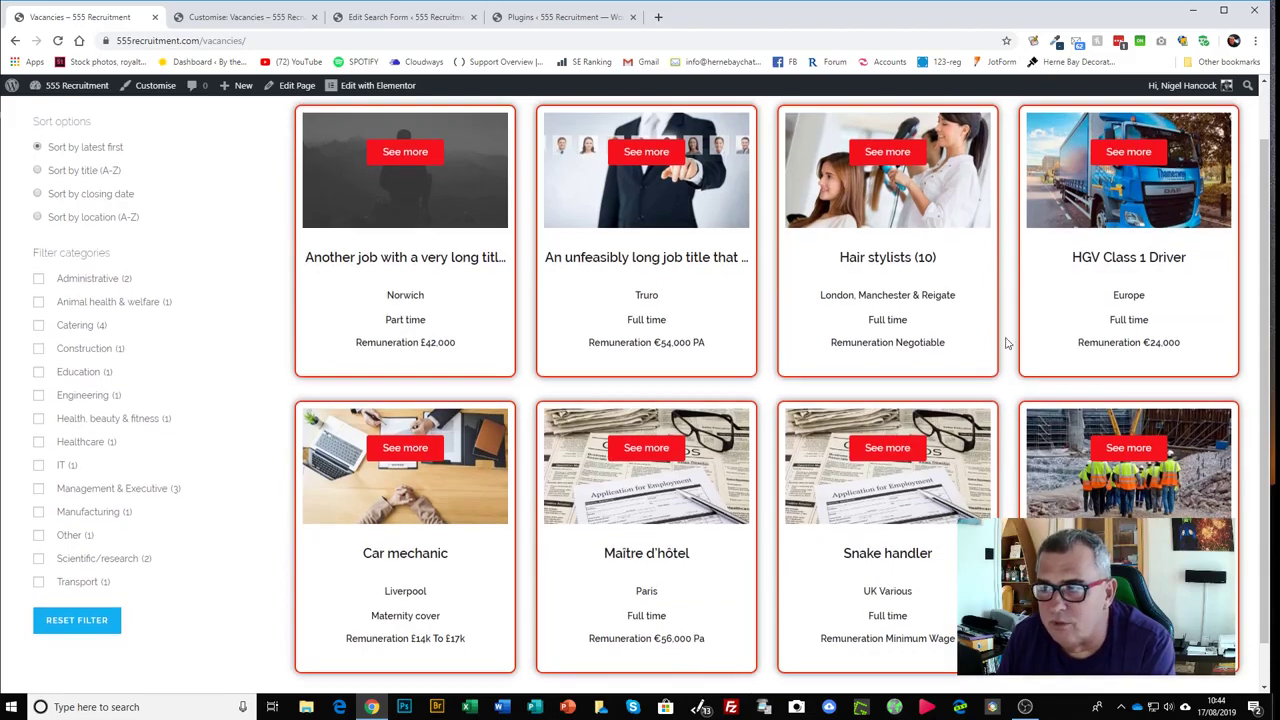
scroll(1000, 342, up, 1)
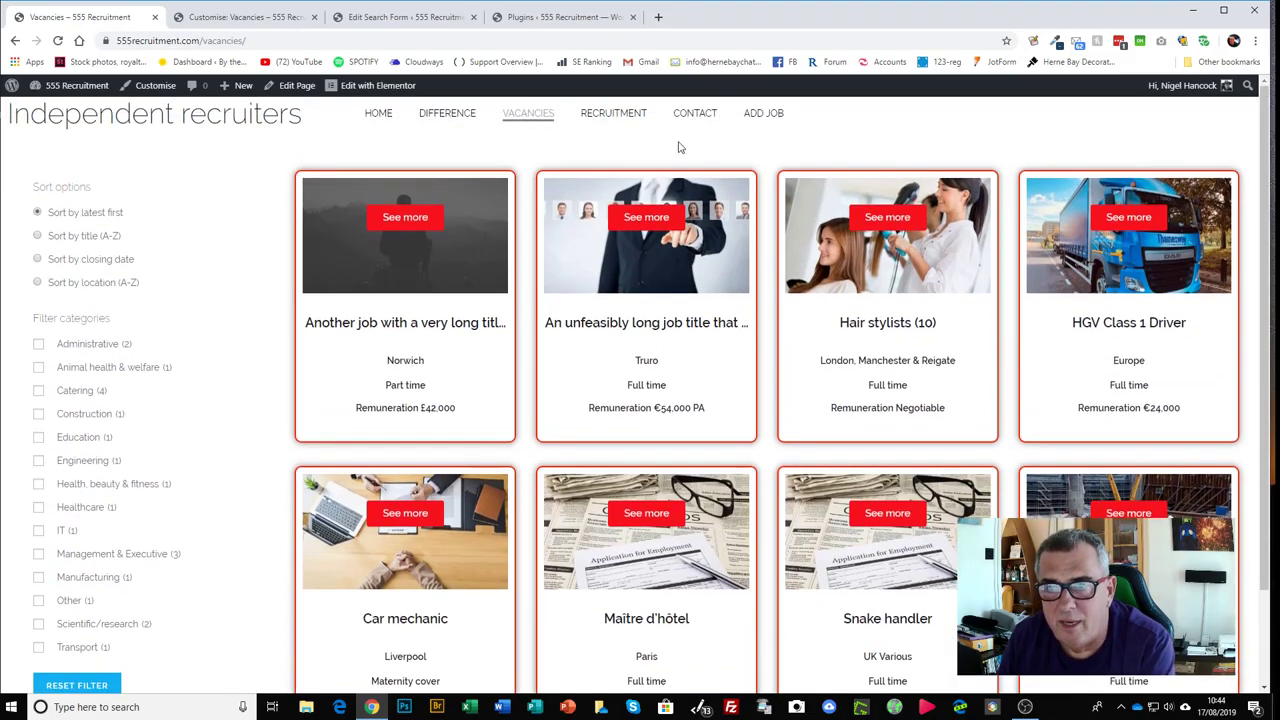
Open Add Job, unlock it with the page password, and decline Chrome's password update
click(768, 115)
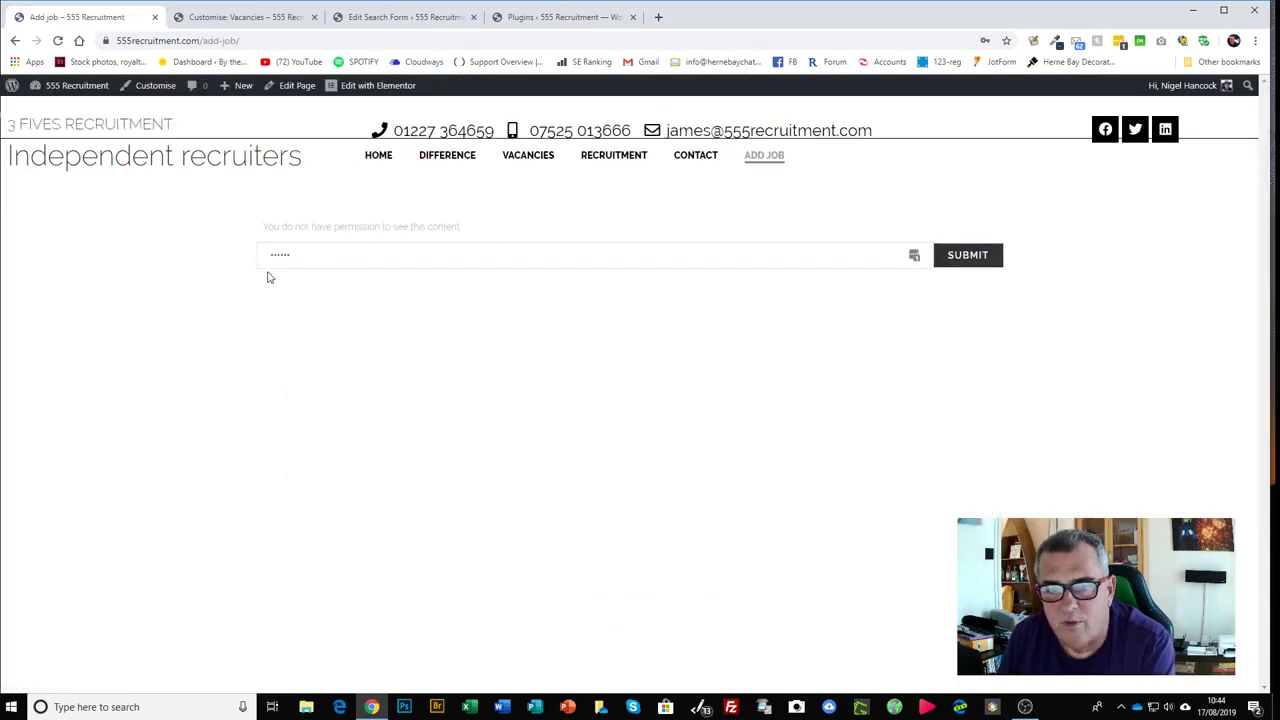
click(964, 264)
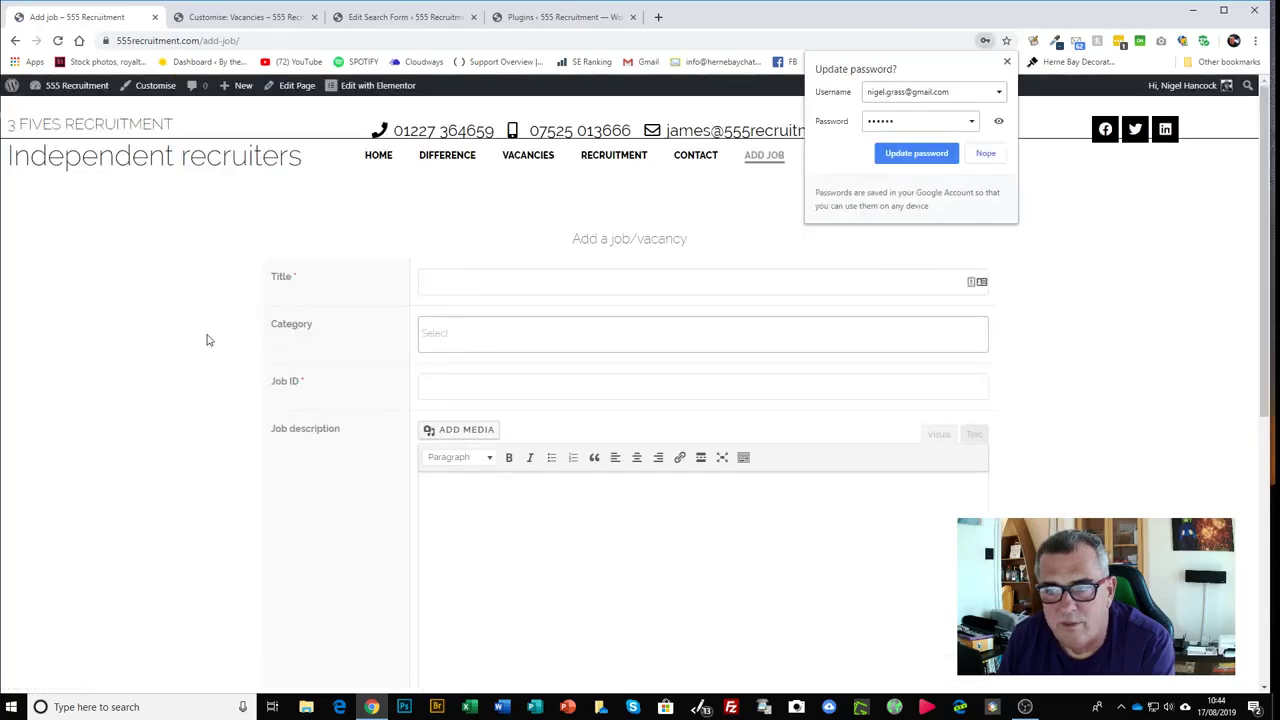
click(985, 153)
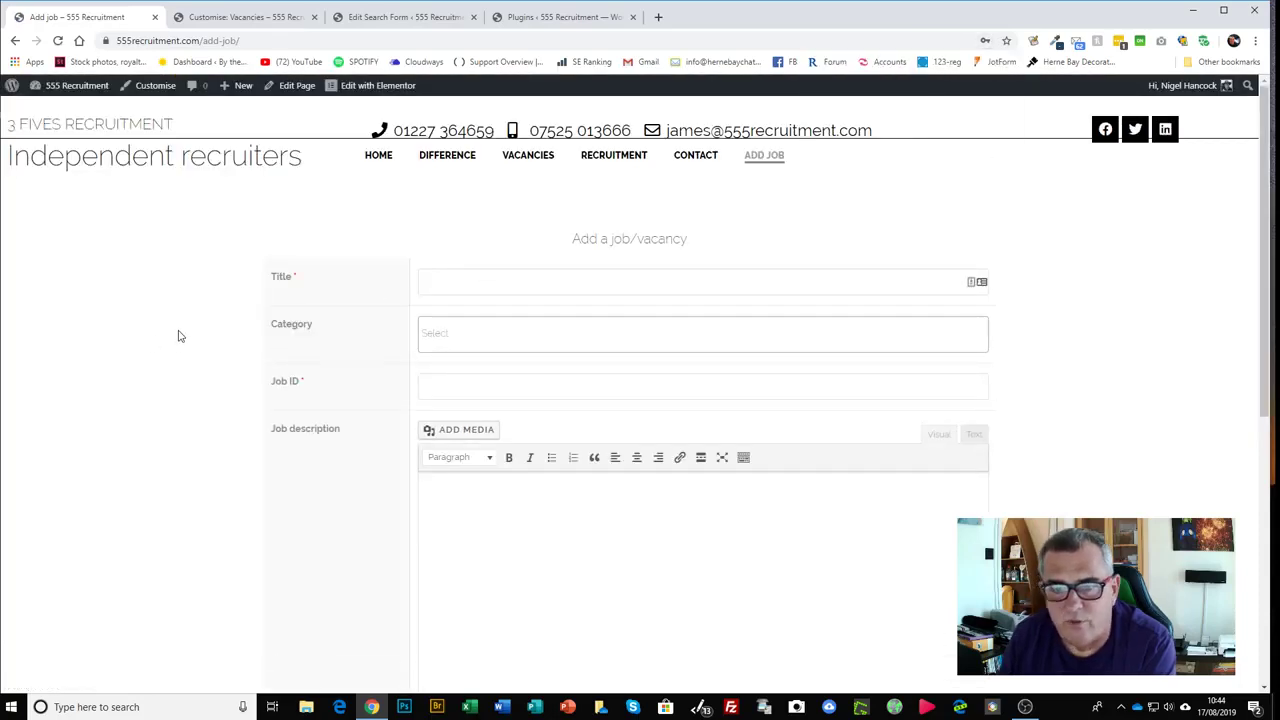
Scroll through the empty 'Add a job/vacancy' form to review its fields
scroll(160, 370, down, 2)
scroll(191, 351, down, 3)
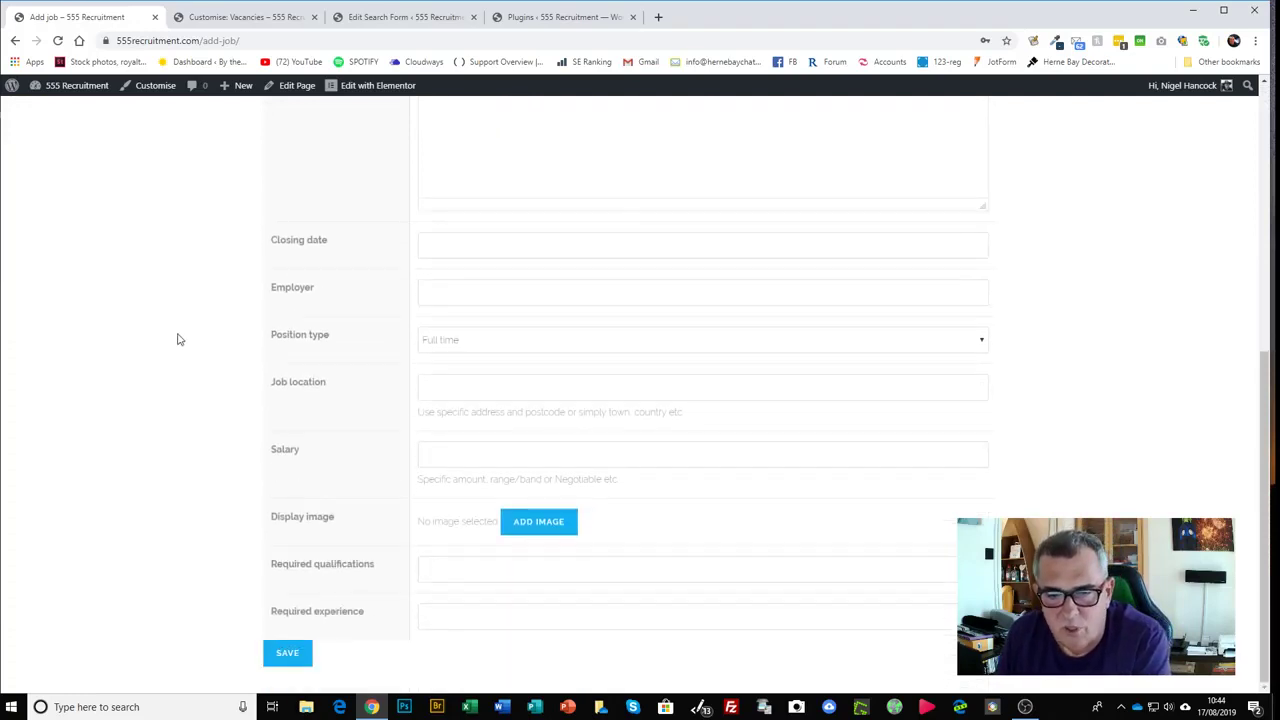
scroll(176, 340, up, 5)
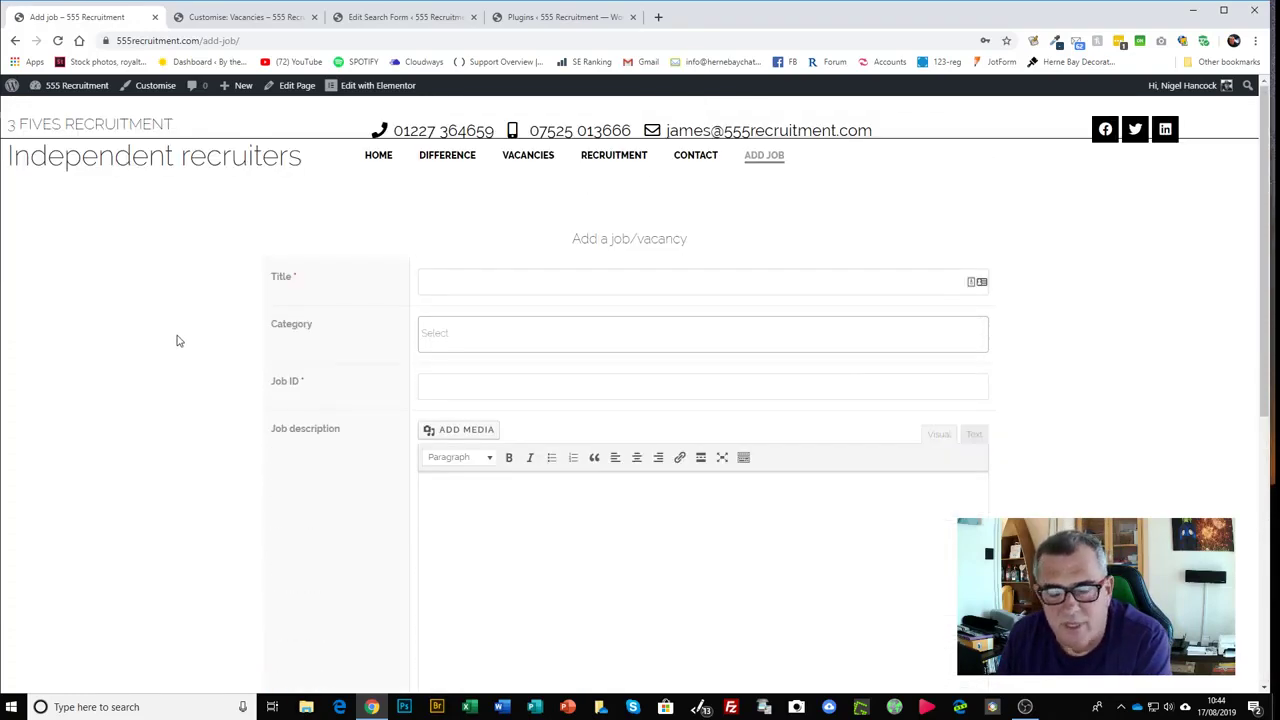
scroll(177, 343, down, 5)
scroll(178, 345, up, 4)
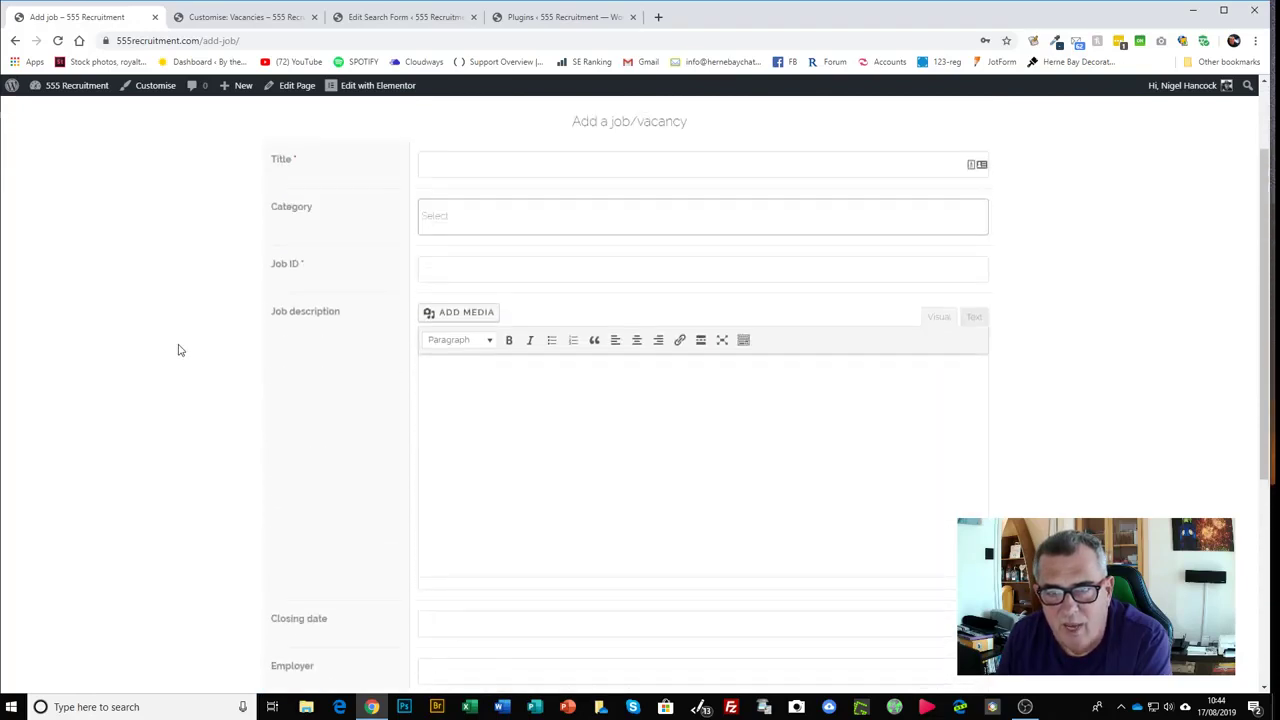
scroll(176, 352, up, 1)
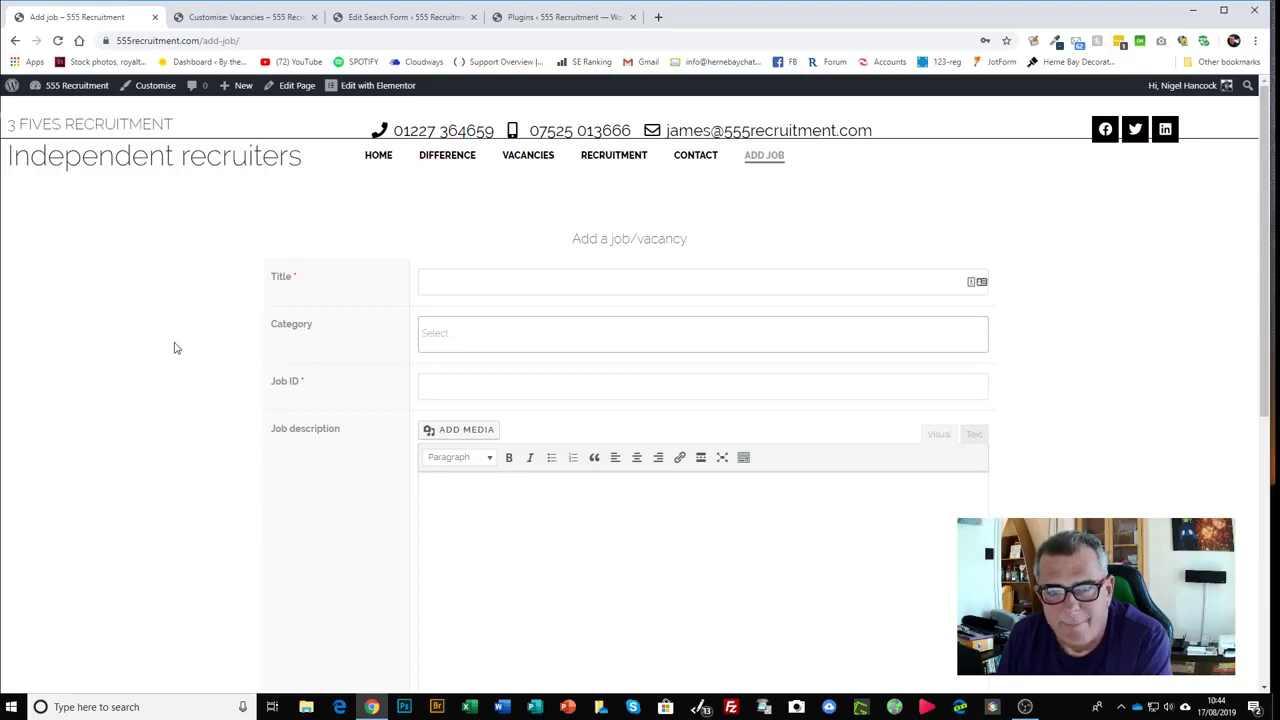
scroll(180, 352, down, 4)
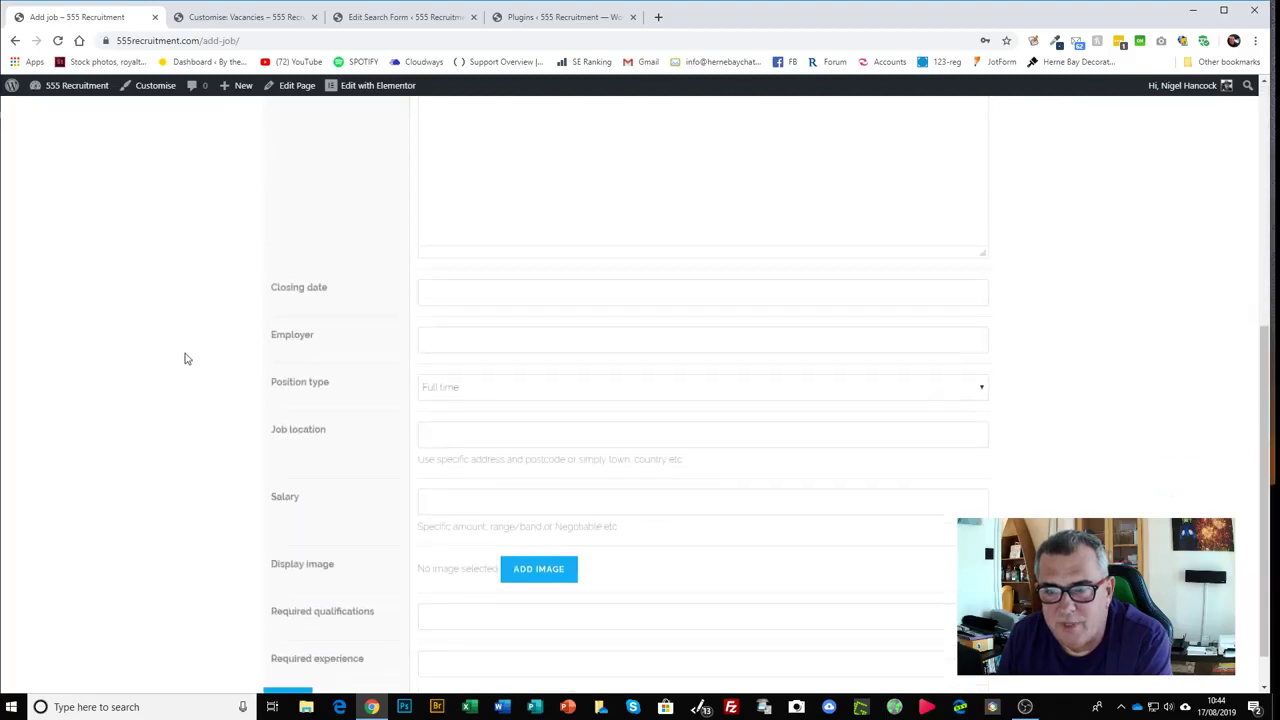
scroll(184, 358, up, 3)
scroll(184, 359, up, 2)
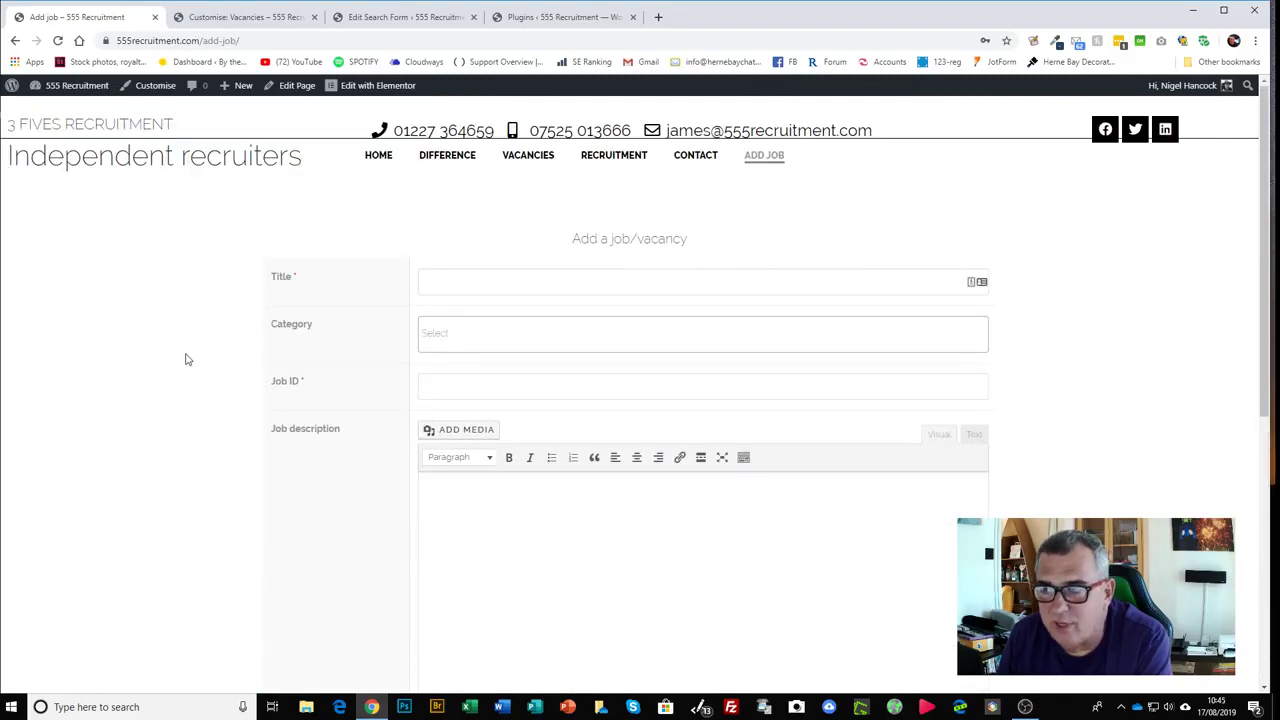